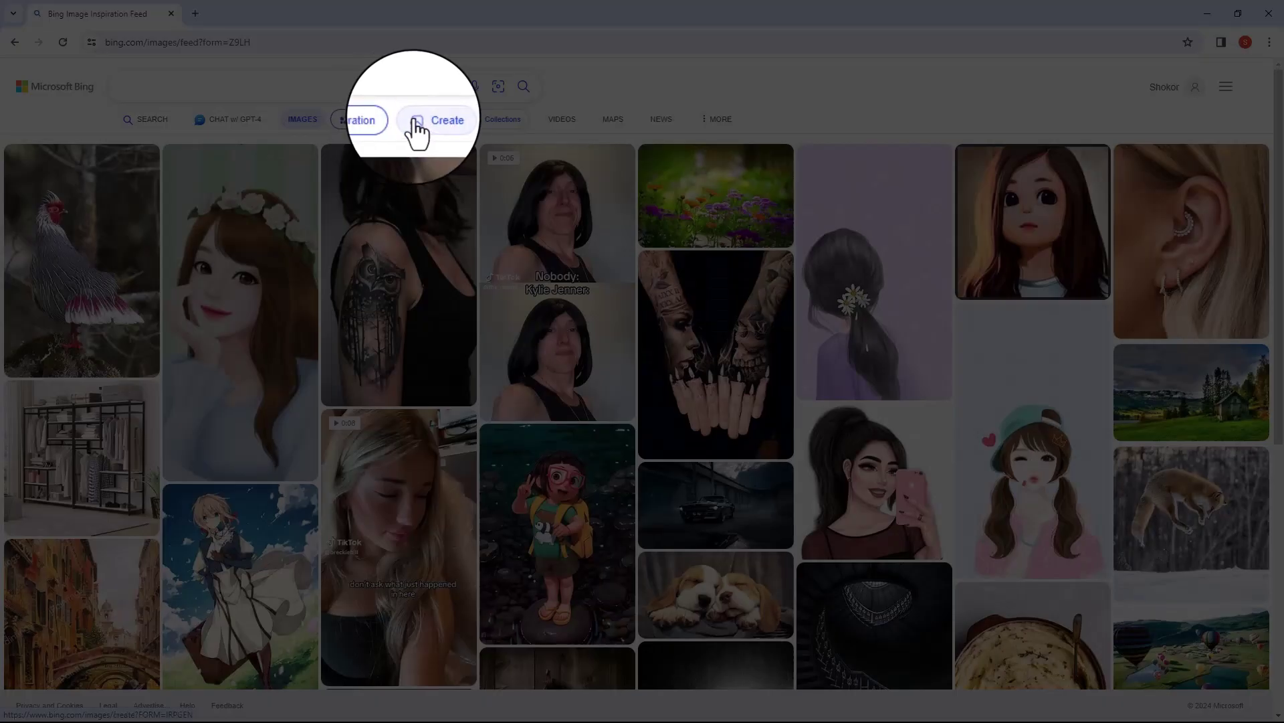
Open Image Creator in a new tab from the Bing Images feed.
{"action": "left_click", "coordinate": [429, 119]}
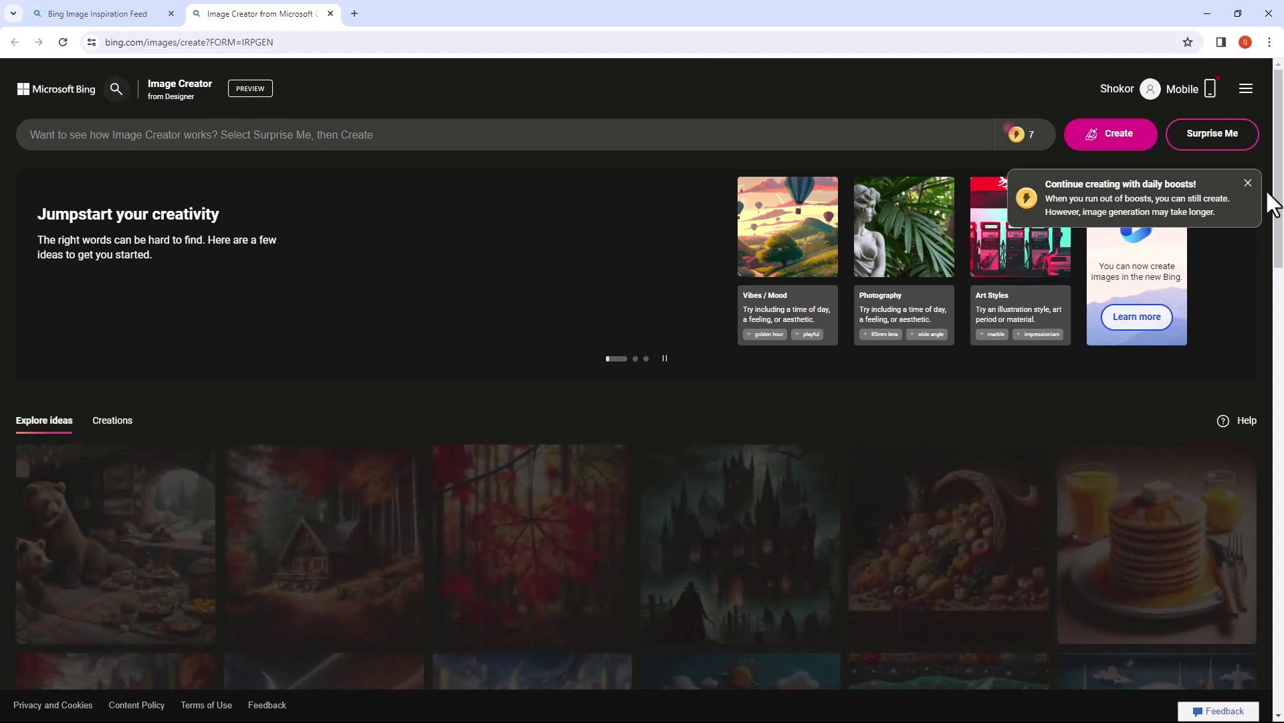
Paste the golden-suited boy 'The King' prompt, replacing 'tiktok' with 'YouTube'.
{"action": "left_click", "coordinate": [1248, 184]}
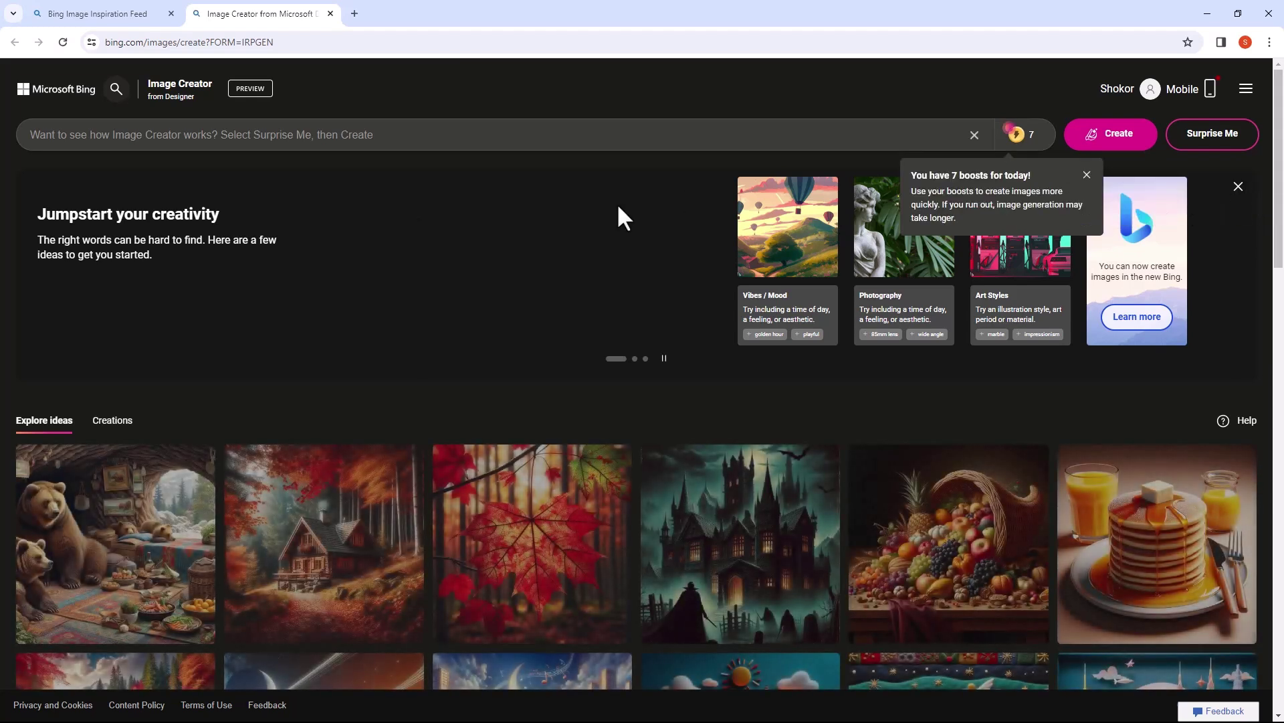
{"action": "left_click", "coordinate": [309, 134]}
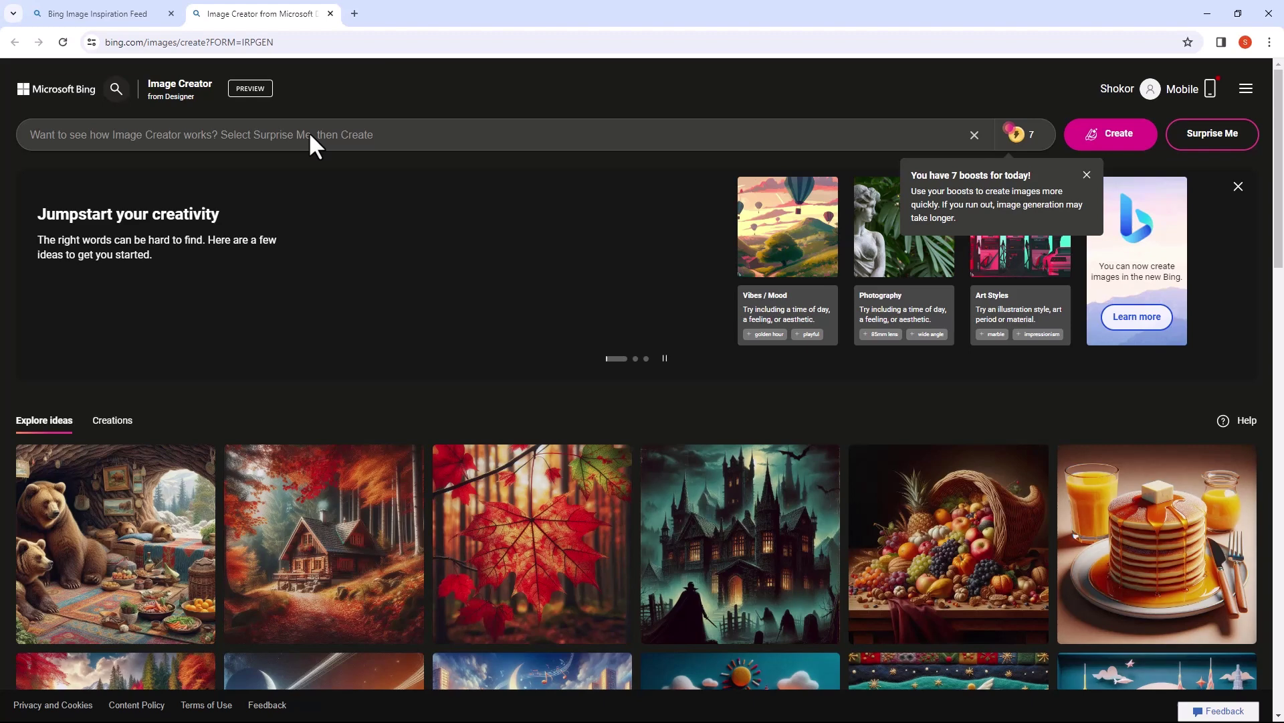
{"action": "type", "text": "Create realistic picture where a BOY in a Golden shirt suit casually on a Wingback Chair. Wearing sneakers and sunglasses, he is looks ahead. The background features \"The King\" in big and capital 3D gold texture fonts on the black wall and tiktok home page with a profile photo."}
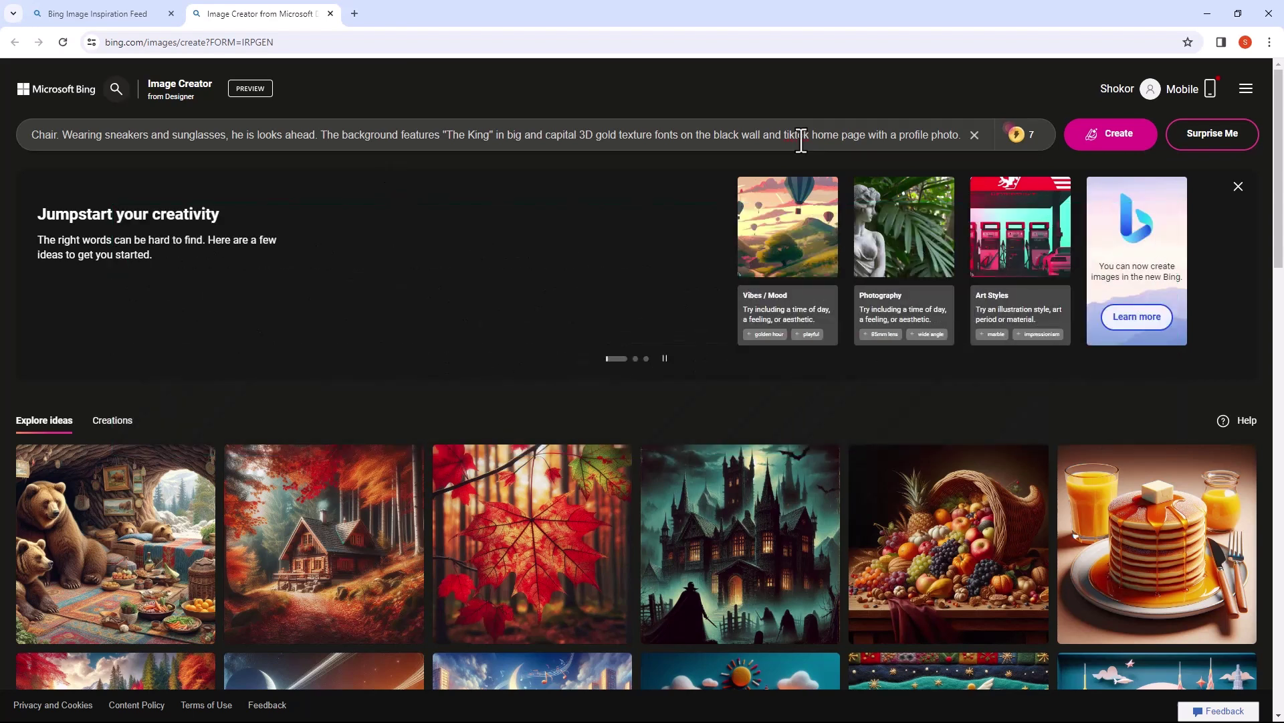
{"action": "type", "text": "You"}
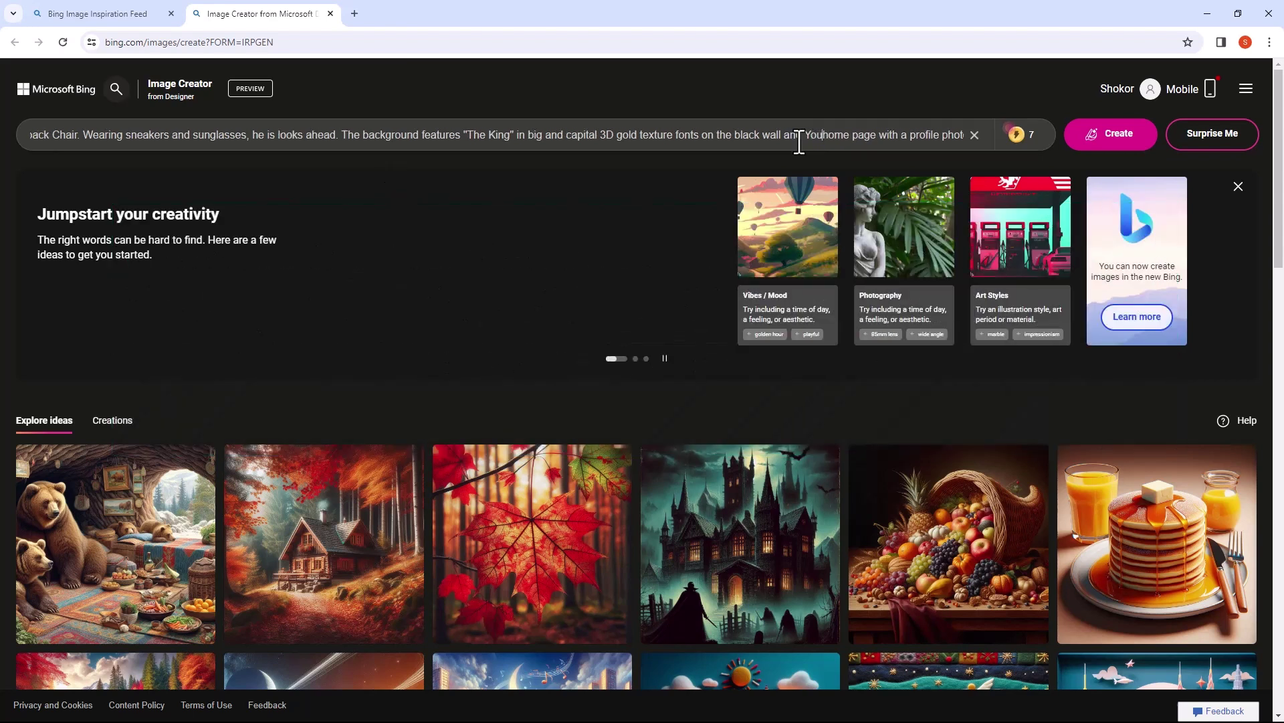
{"action": "type", "text": "Tube"}
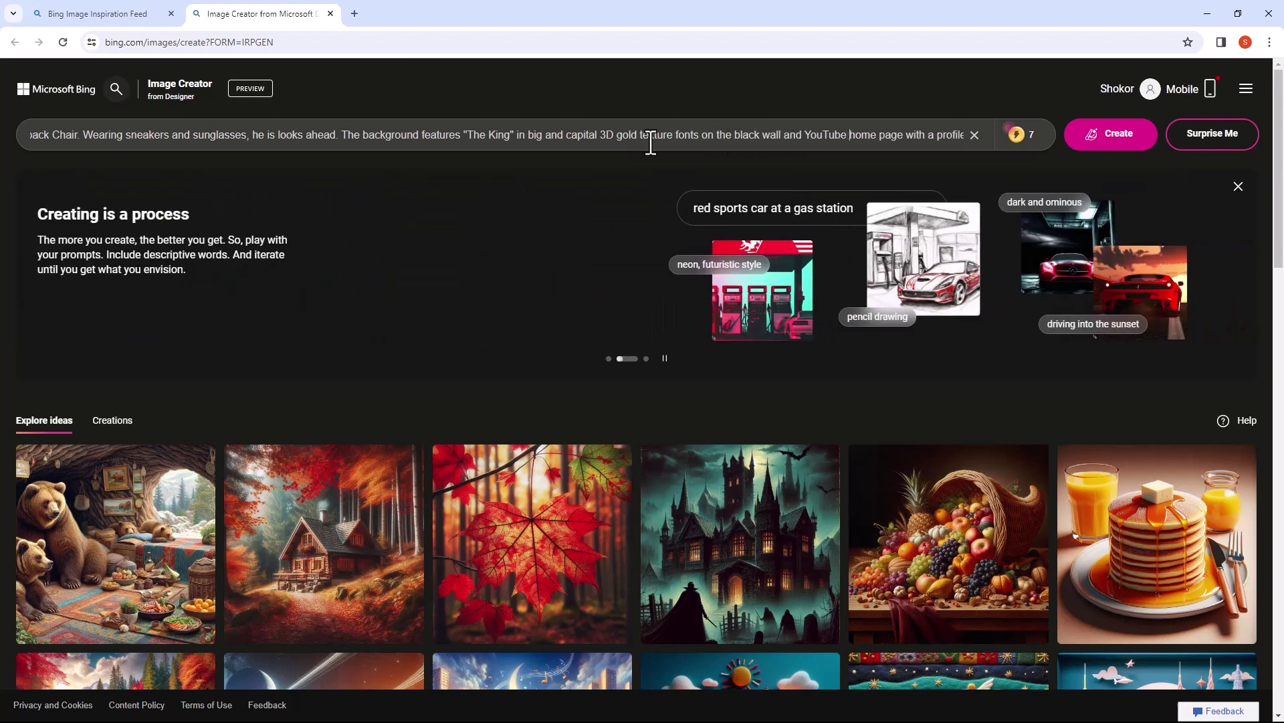
{"action": "left_click_drag", "start_coordinate": [225, 137], "coordinate": [37, 143]}
{"action": "left_click", "coordinate": [206, 140]}
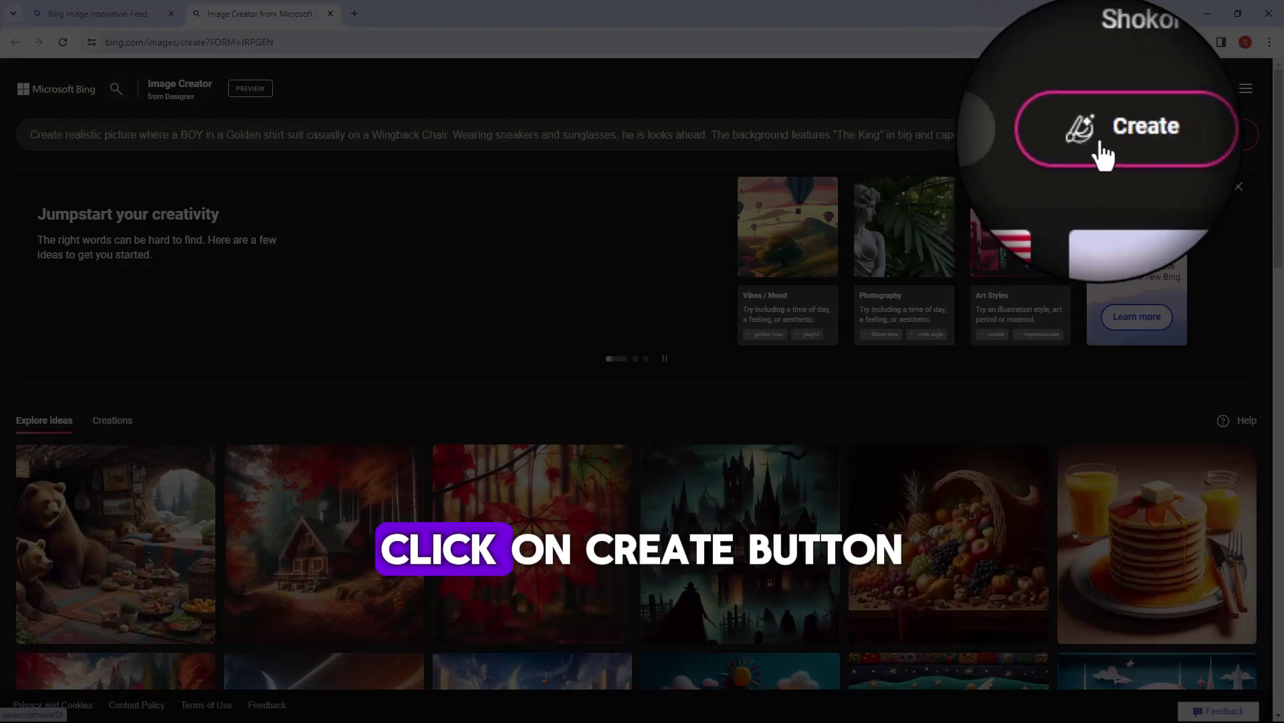
Generate the four 'The King' images and view each one full size.
{"action": "left_click", "coordinate": [1110, 134]}
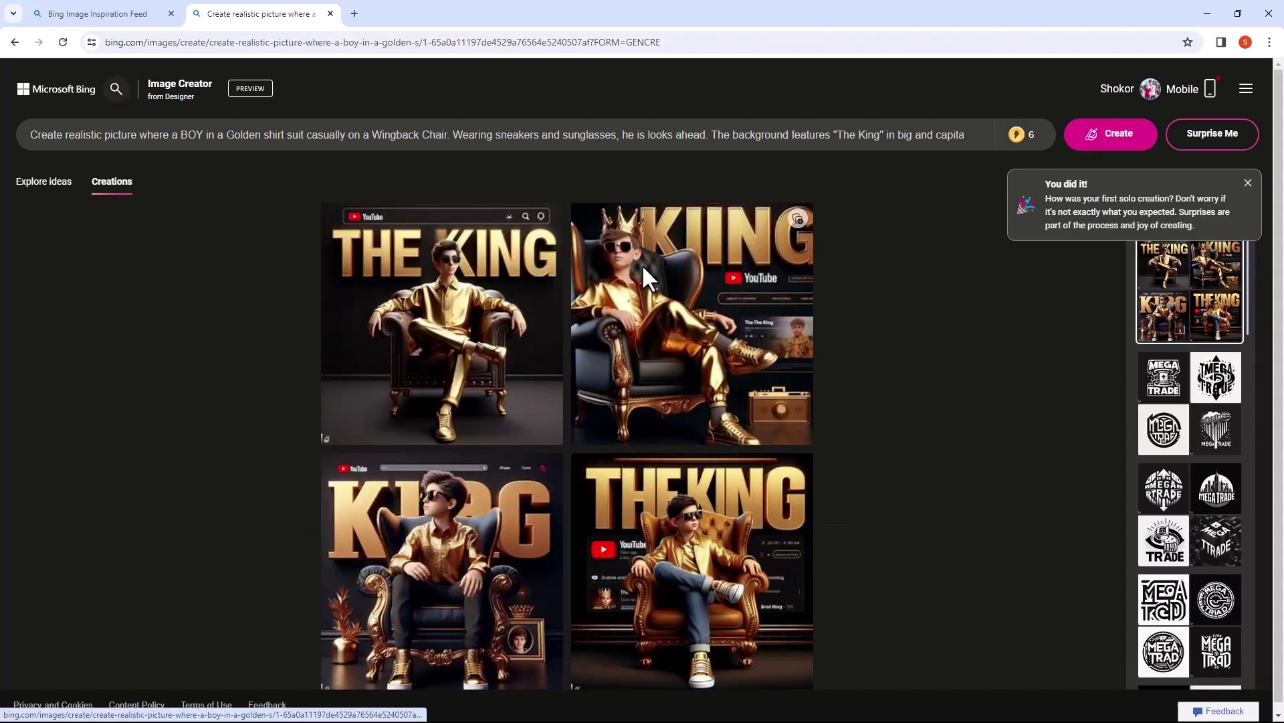
{"action": "left_click", "coordinate": [496, 284]}
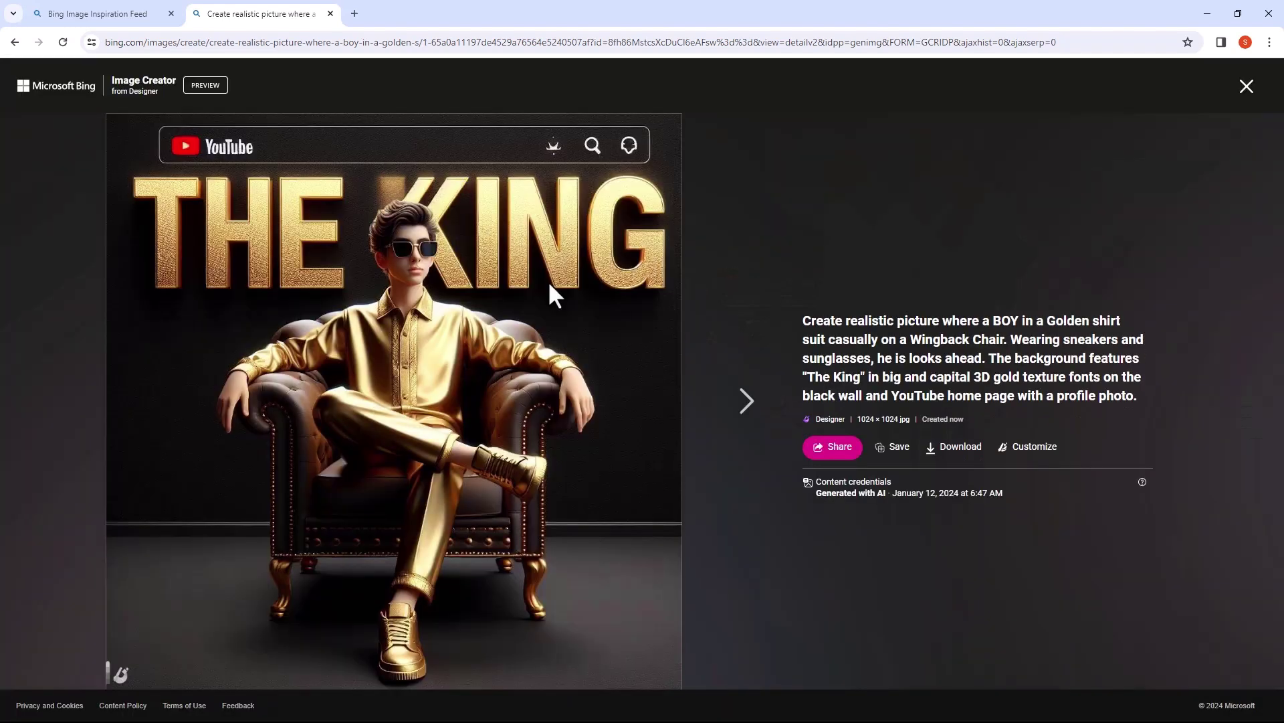
{"action": "left_click", "coordinate": [740, 402]}
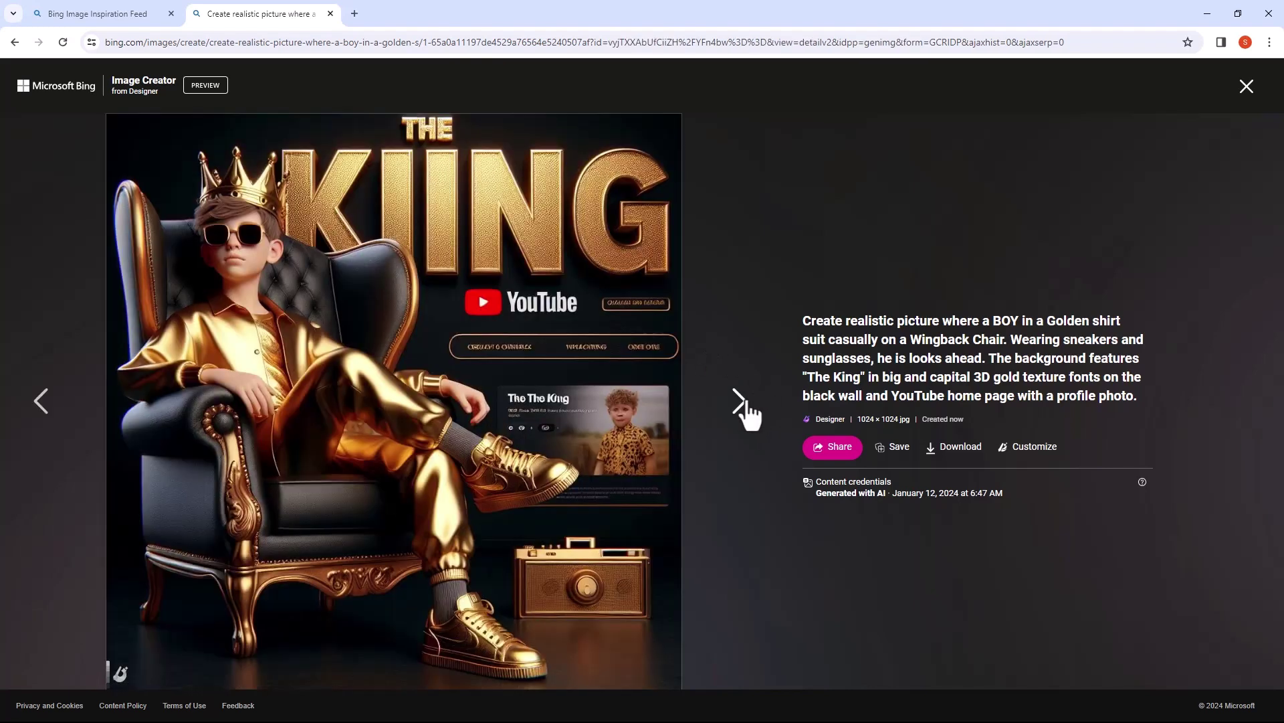
{"action": "left_click", "coordinate": [740, 401]}
{"action": "left_click", "coordinate": [746, 404]}
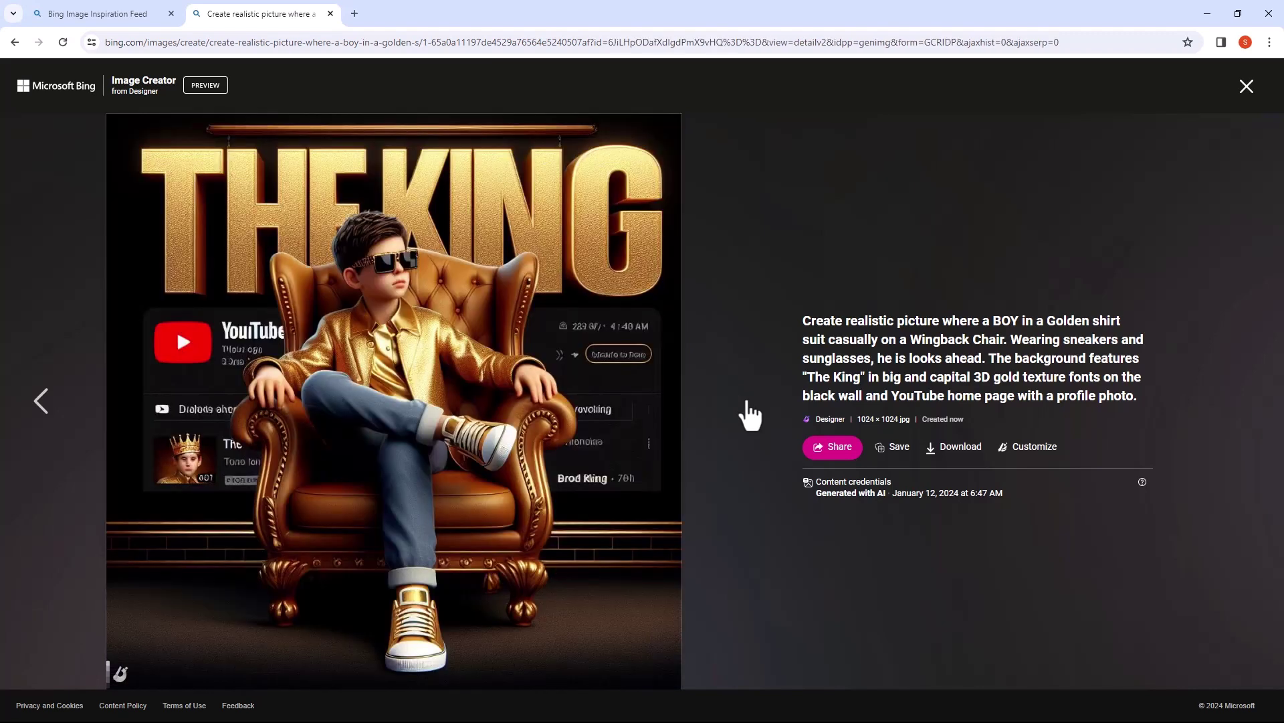
{"action": "left_click", "coordinate": [1247, 86]}
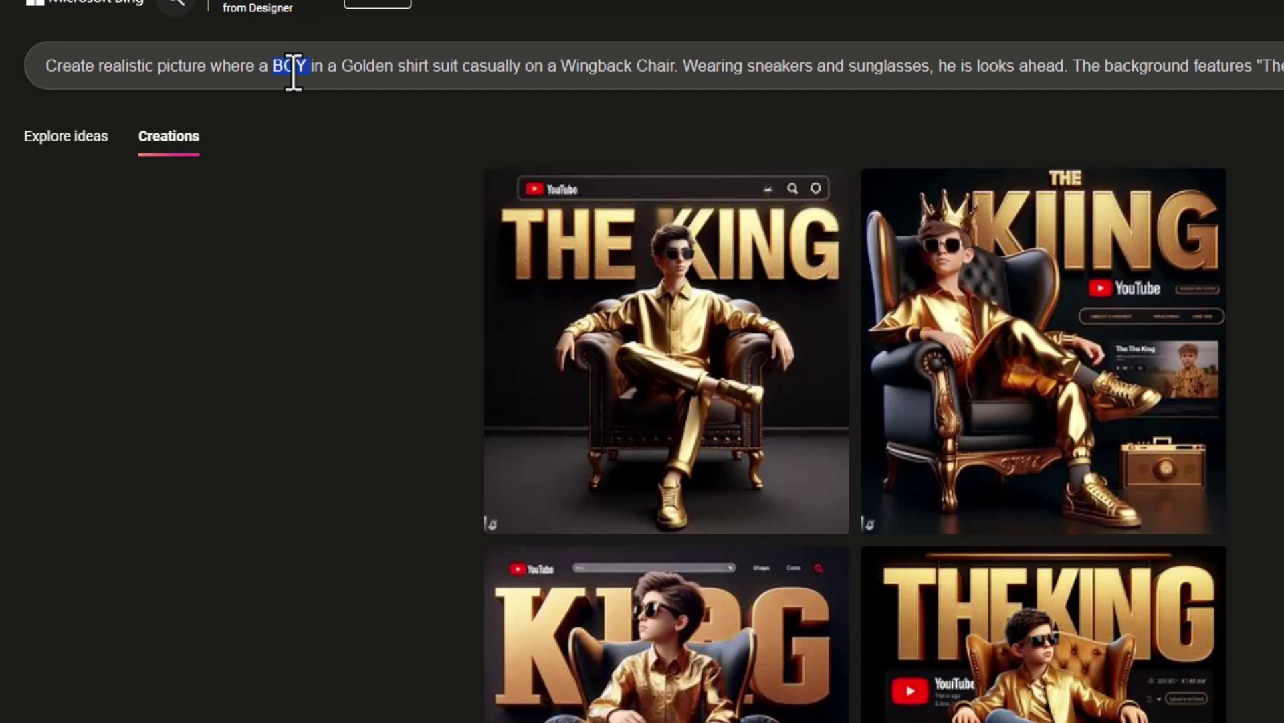
Change the prompt to GIRL, SHE, 'THE QUEEN' lettering and a Snapchat home page.
{"action": "type", "text": "GIRL"}
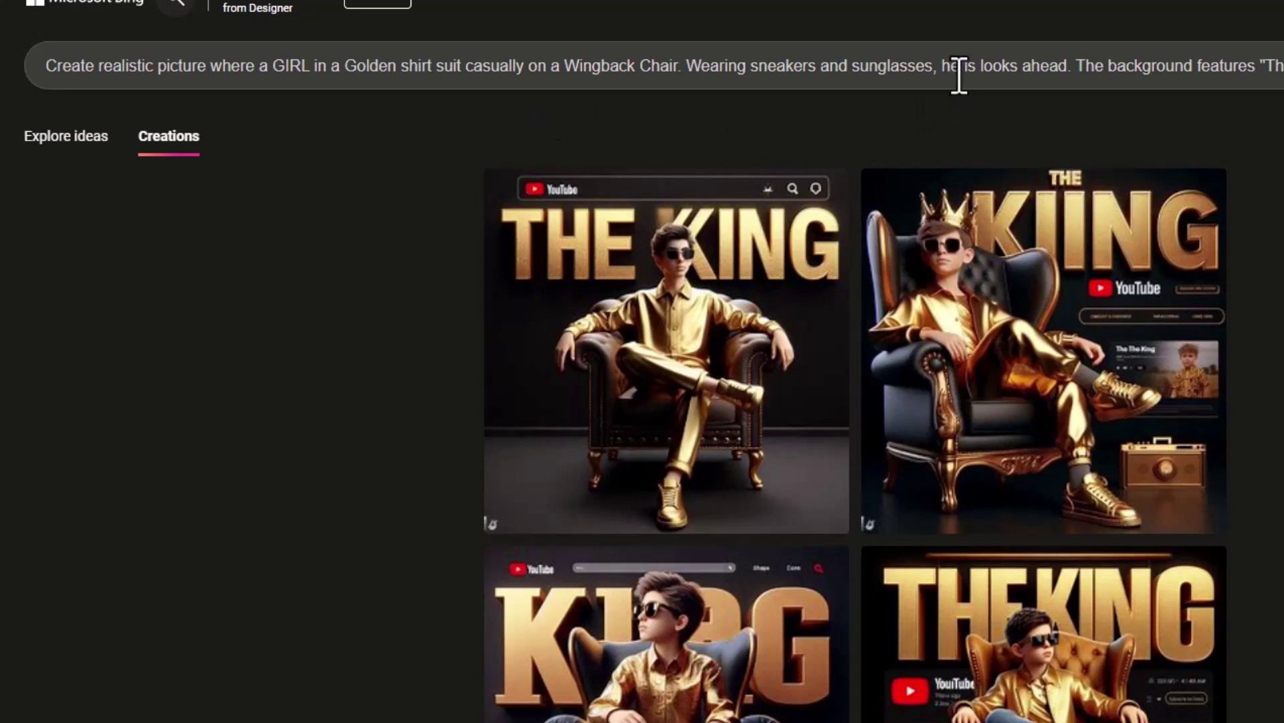
{"action": "type", "text": "SHE"}
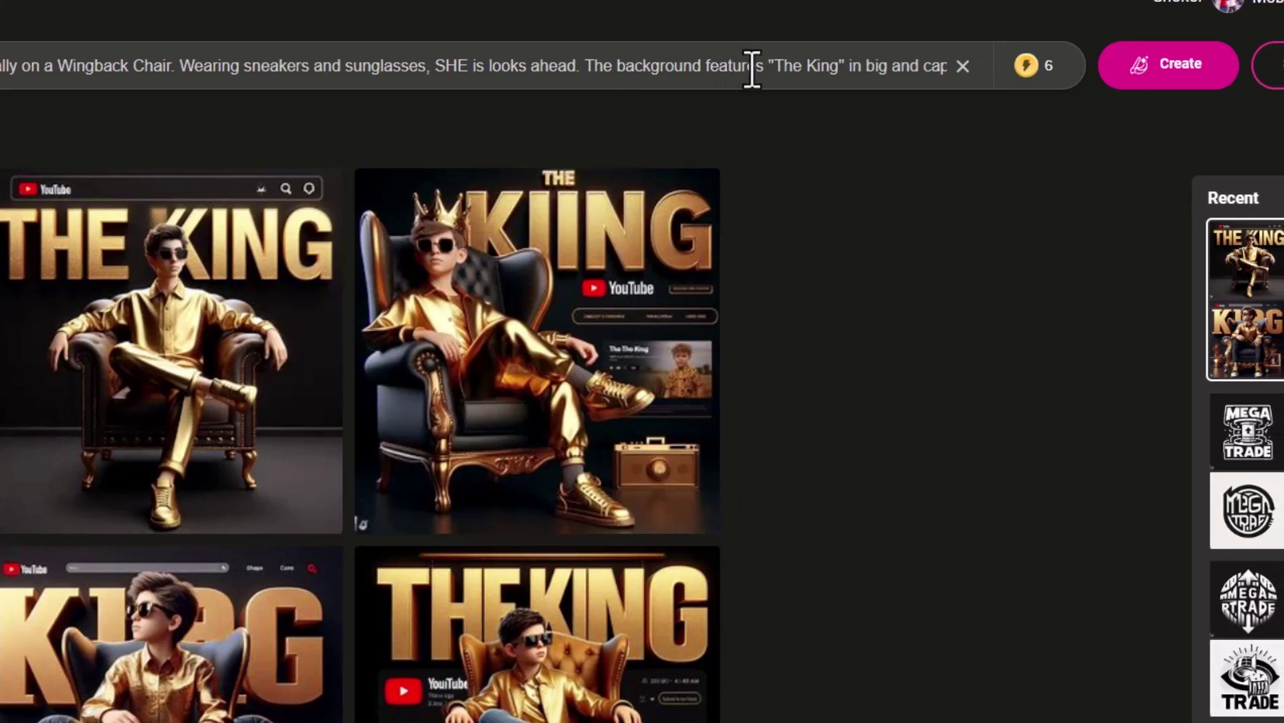
{"action": "left_click", "coordinate": [783, 71]}
{"action": "left_click_drag", "start_coordinate": [776, 72], "coordinate": [841, 72]}
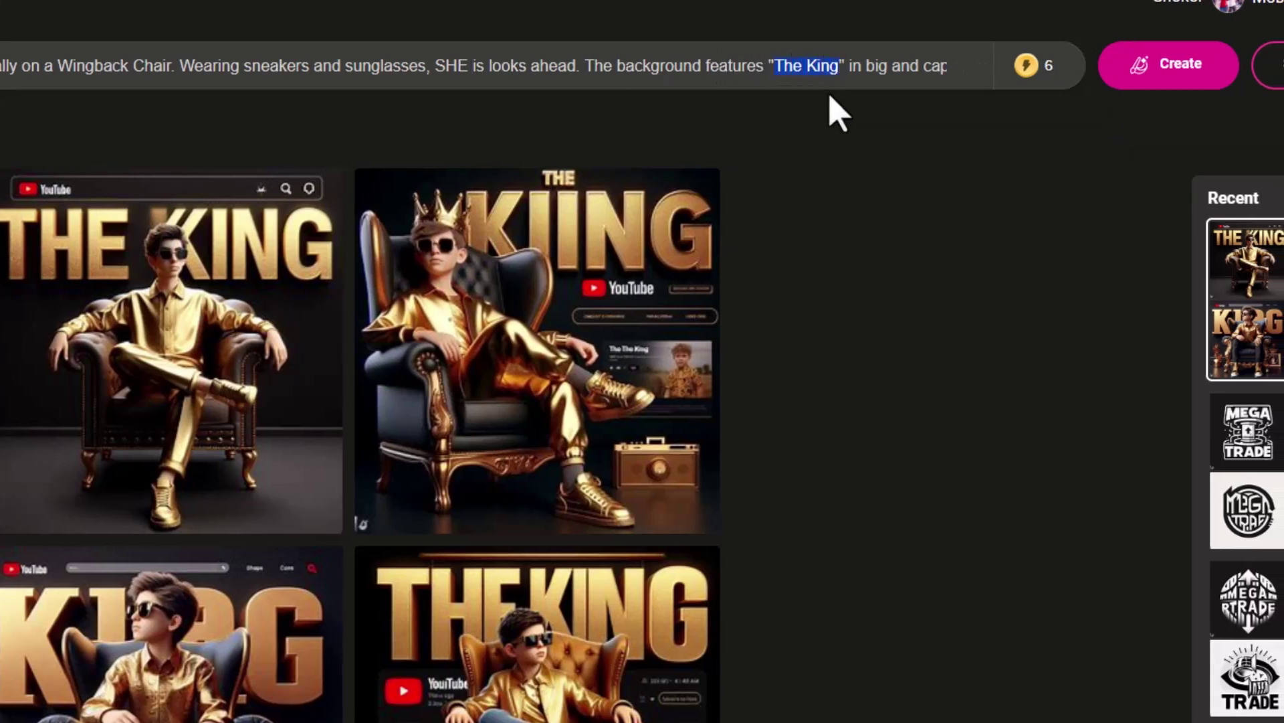
{"action": "type", "text": "S"}
{"action": "key", "text": "BackSpace"}
{"action": "type", "text": "THE QUR"}
{"action": "key", "text": "BackSpace"}
{"action": "type", "text": "EEN"}
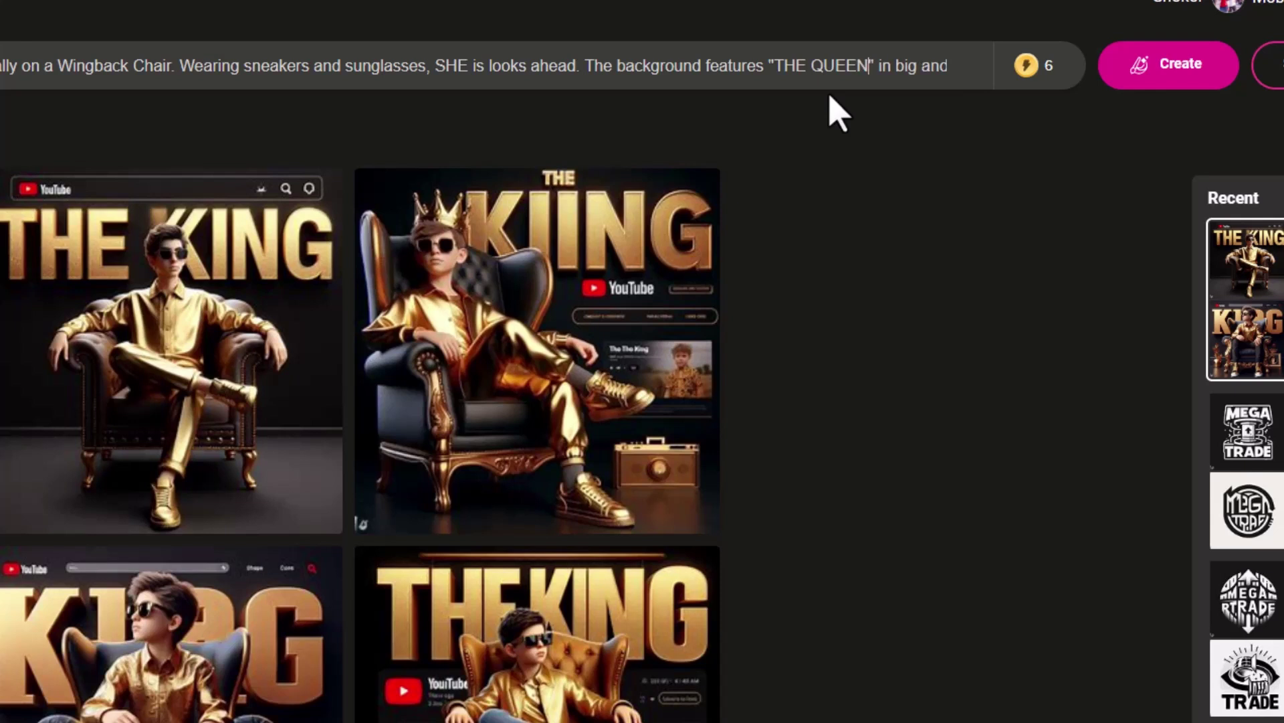
{"action": "key", "text": "ctrl+a"}
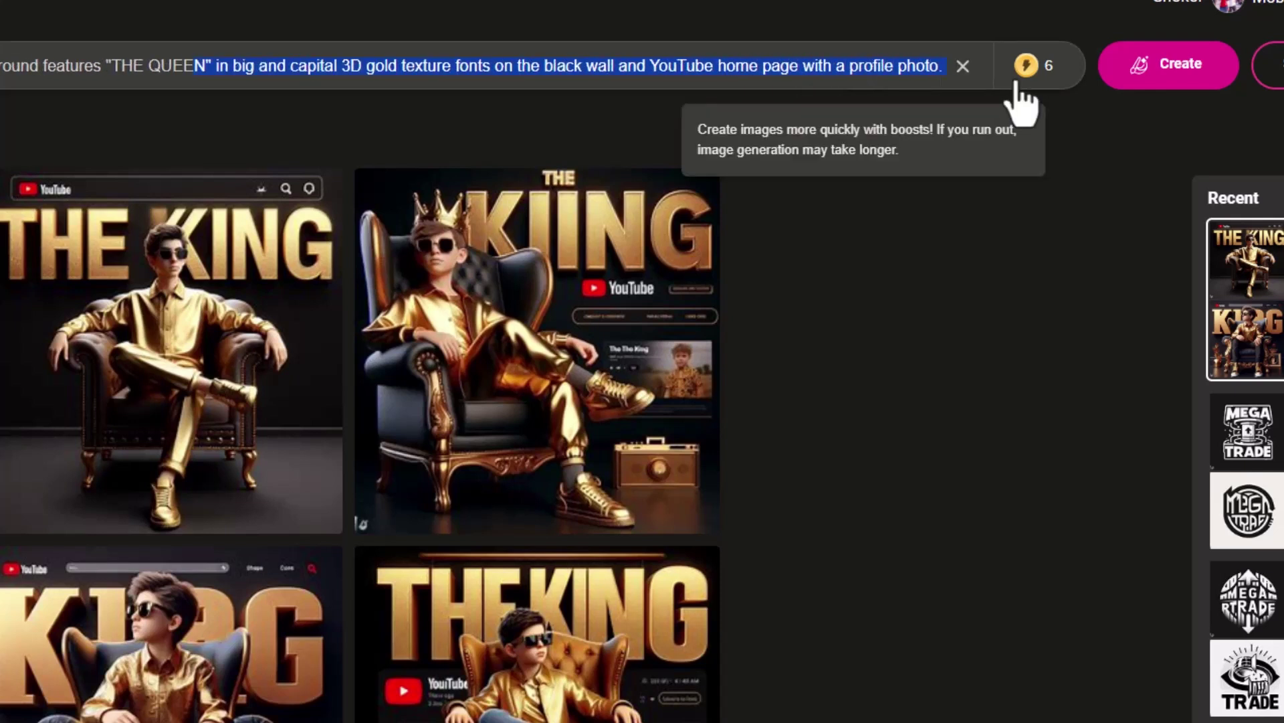
{"action": "left_click", "coordinate": [723, 83]}
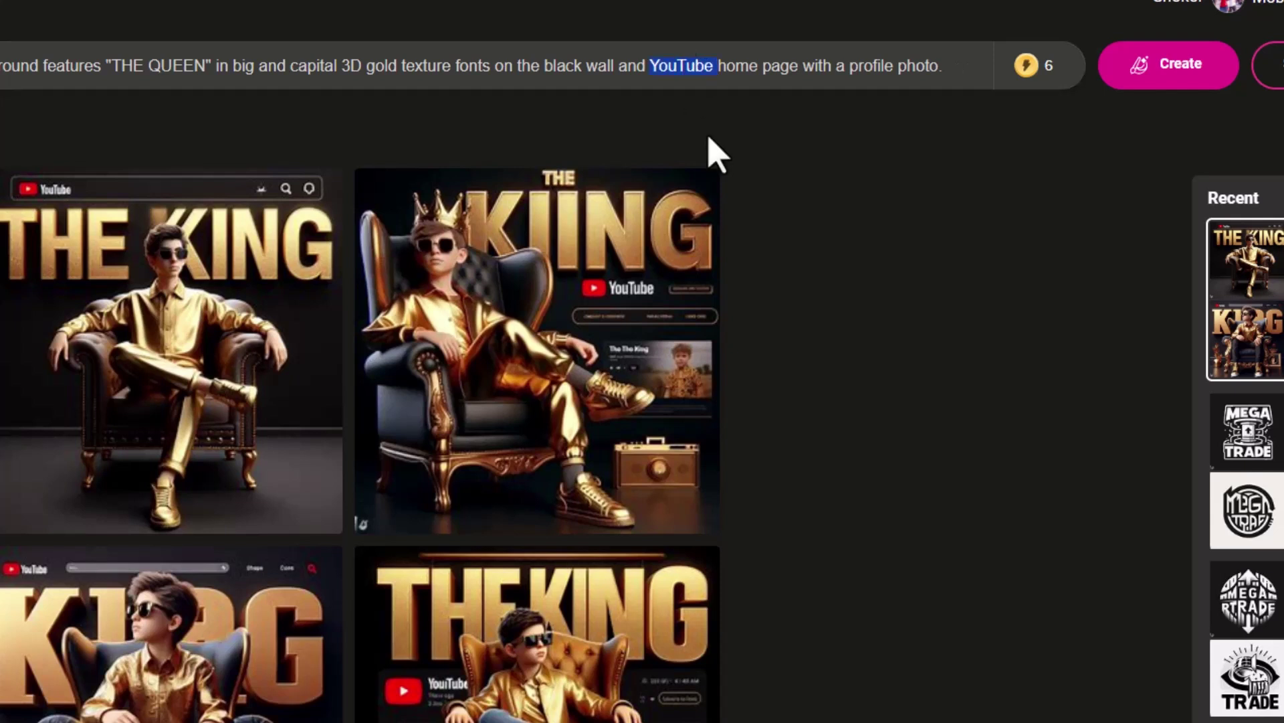
{"action": "type", "text": "Snapchat"}
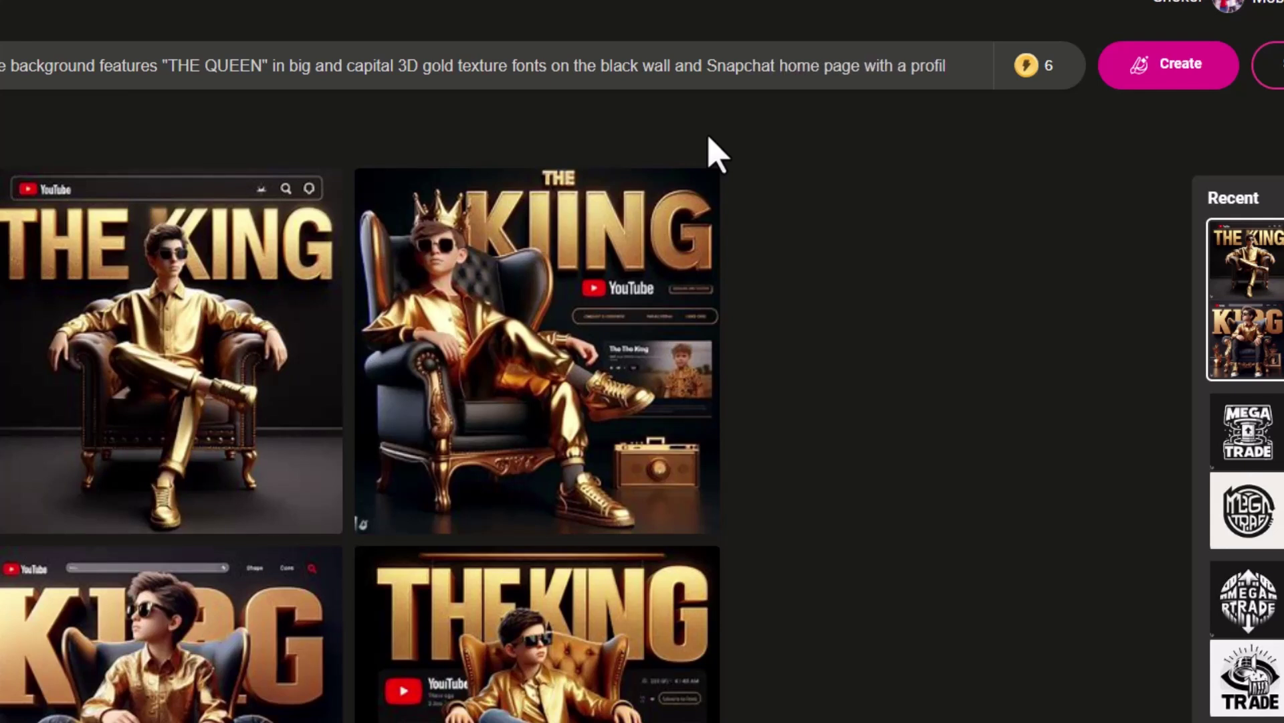
Generate the four Queen images and browse through them full size.
{"action": "left_click", "coordinate": [1144, 79]}
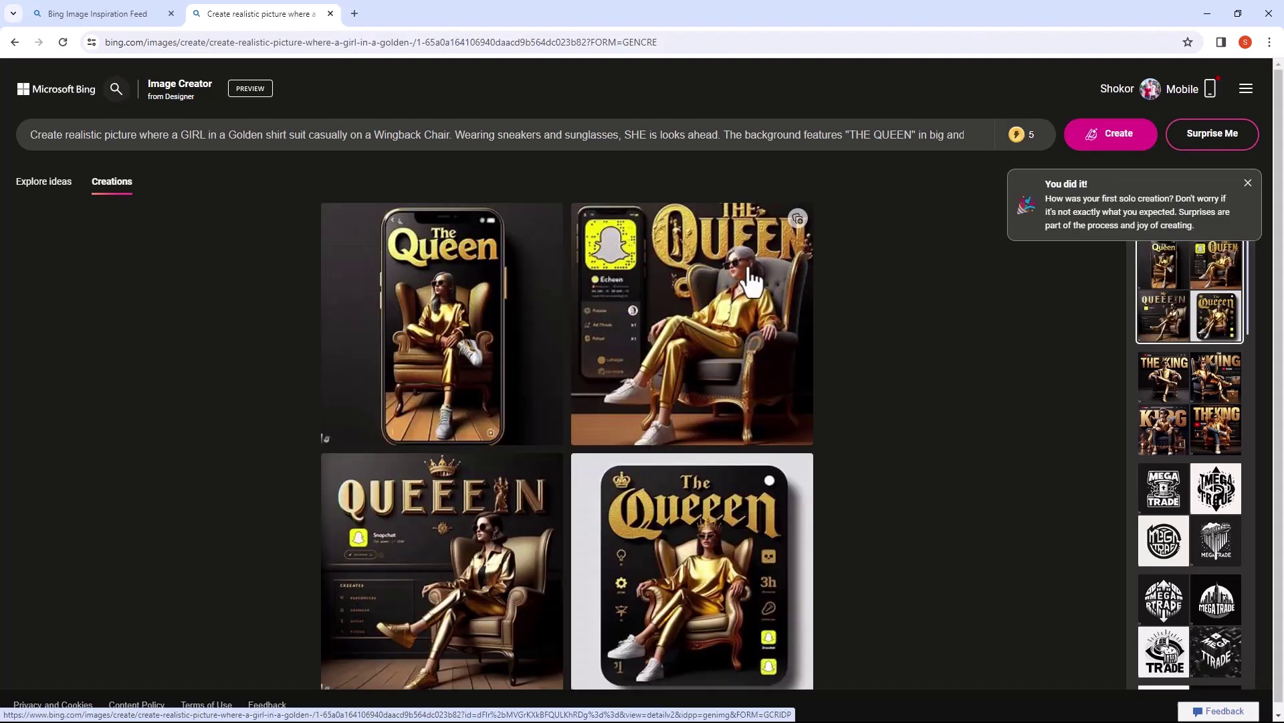
{"action": "left_click", "coordinate": [469, 339]}
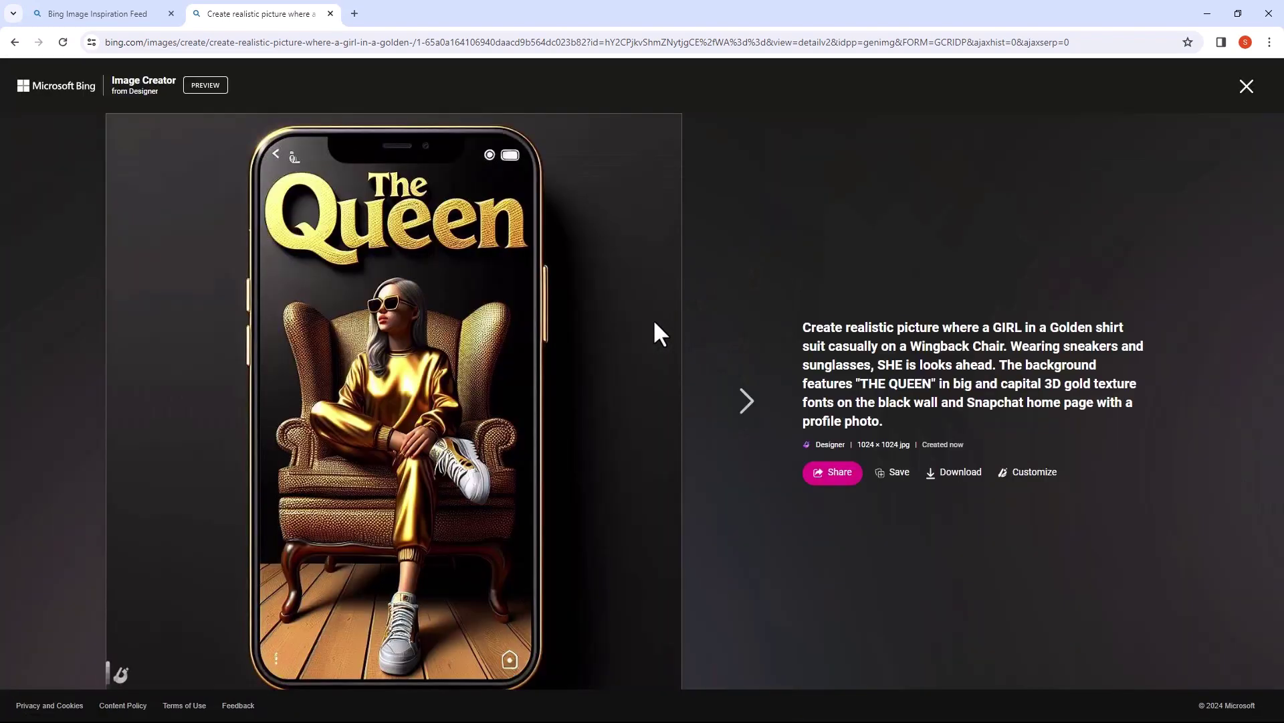
{"action": "left_click", "coordinate": [745, 404]}
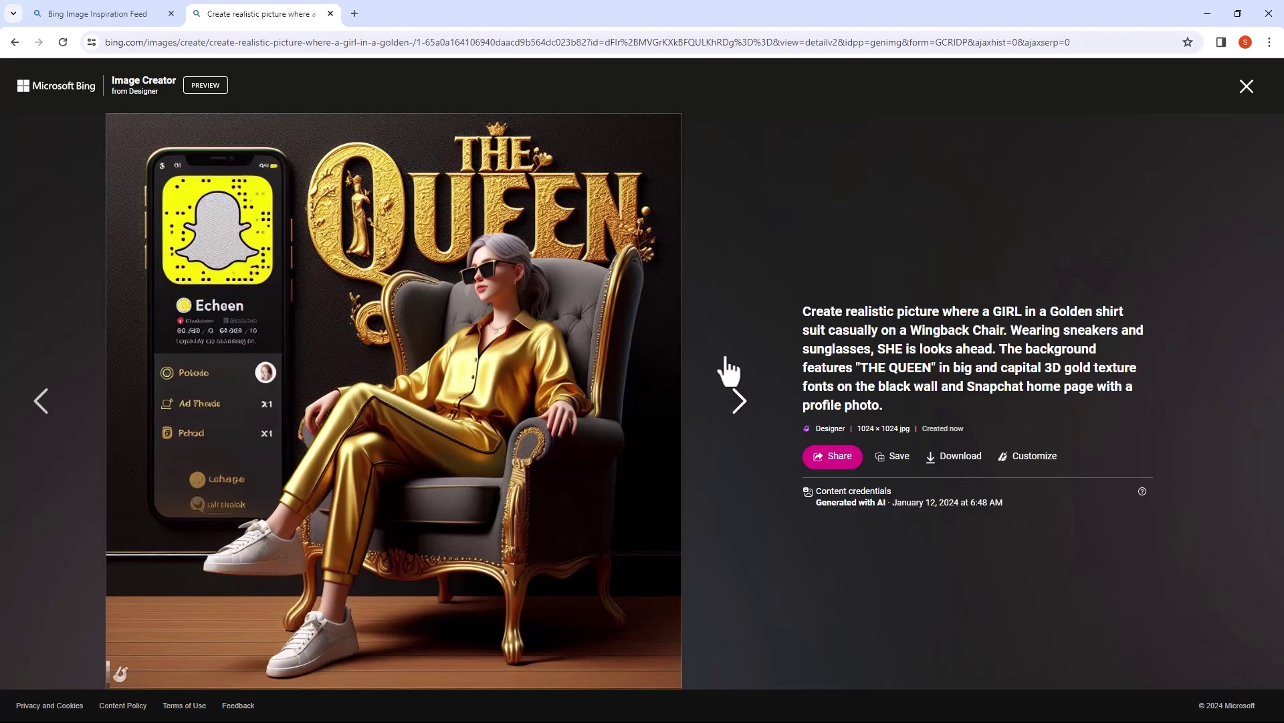
{"action": "left_click", "coordinate": [740, 405]}
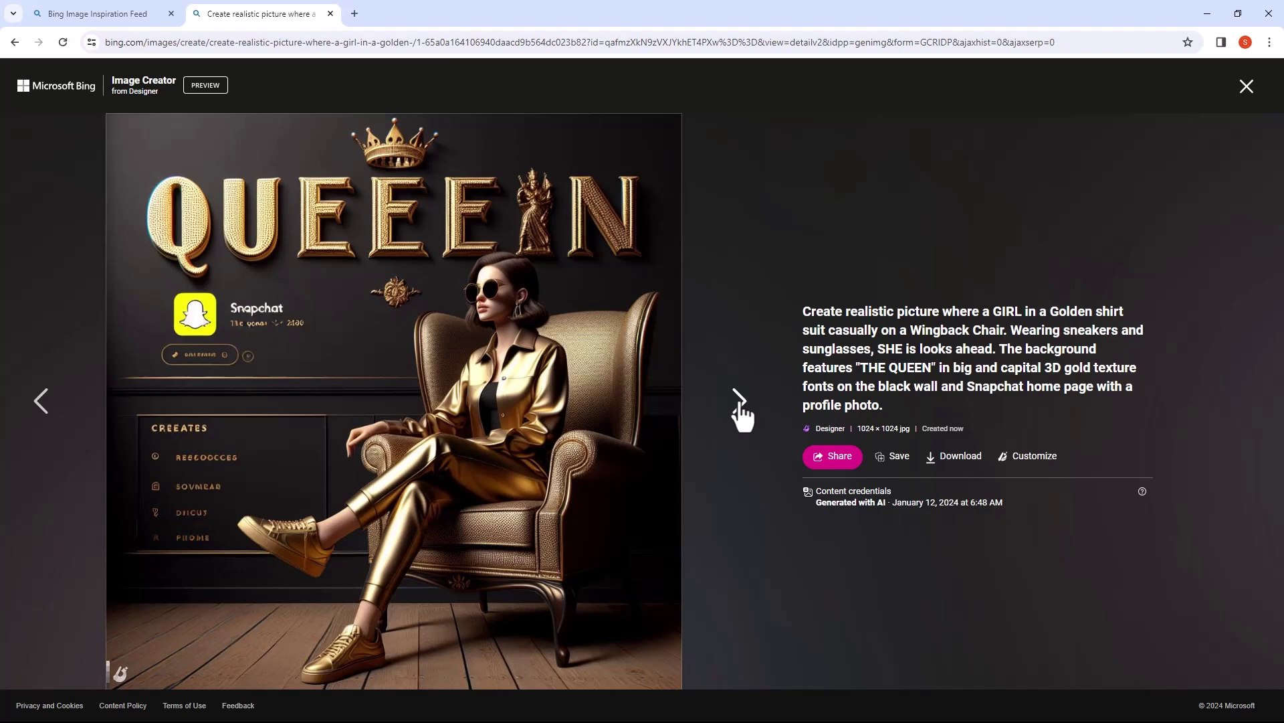
{"action": "left_click", "coordinate": [741, 404]}
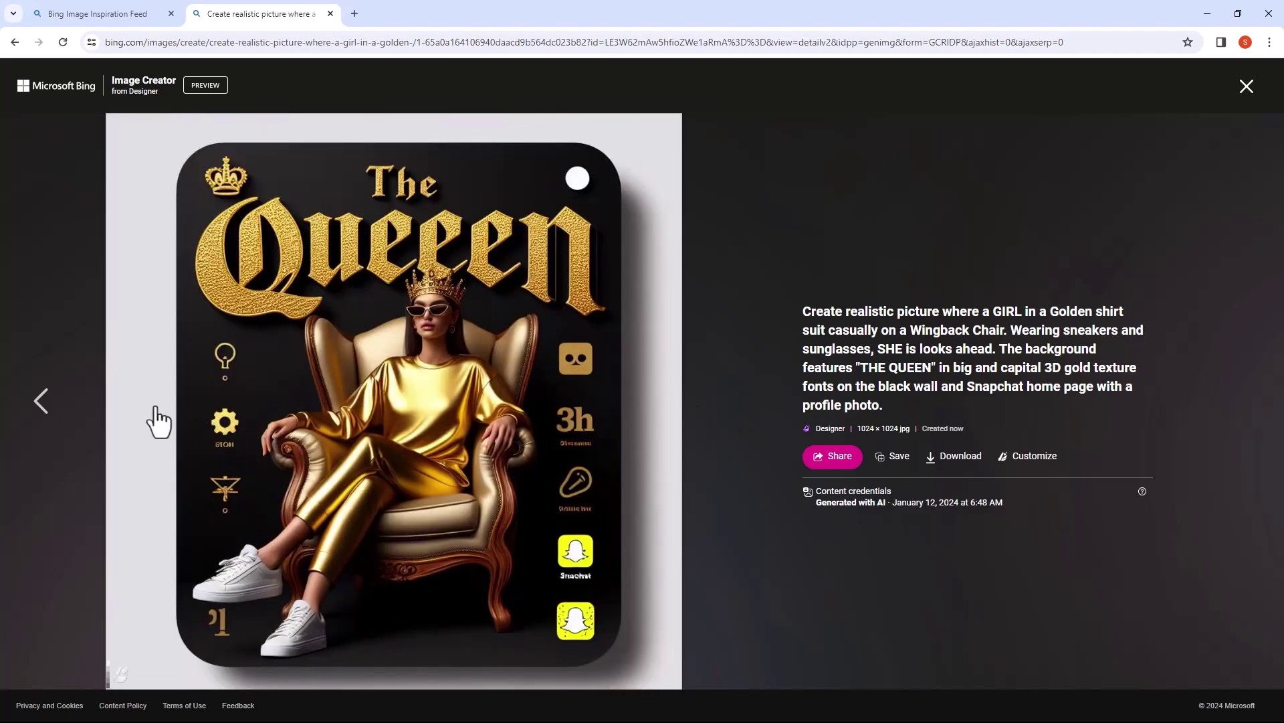
Download the gold QUEEN chair image as a JPG and return to Creations.
{"action": "left_click", "coordinate": [43, 403]}
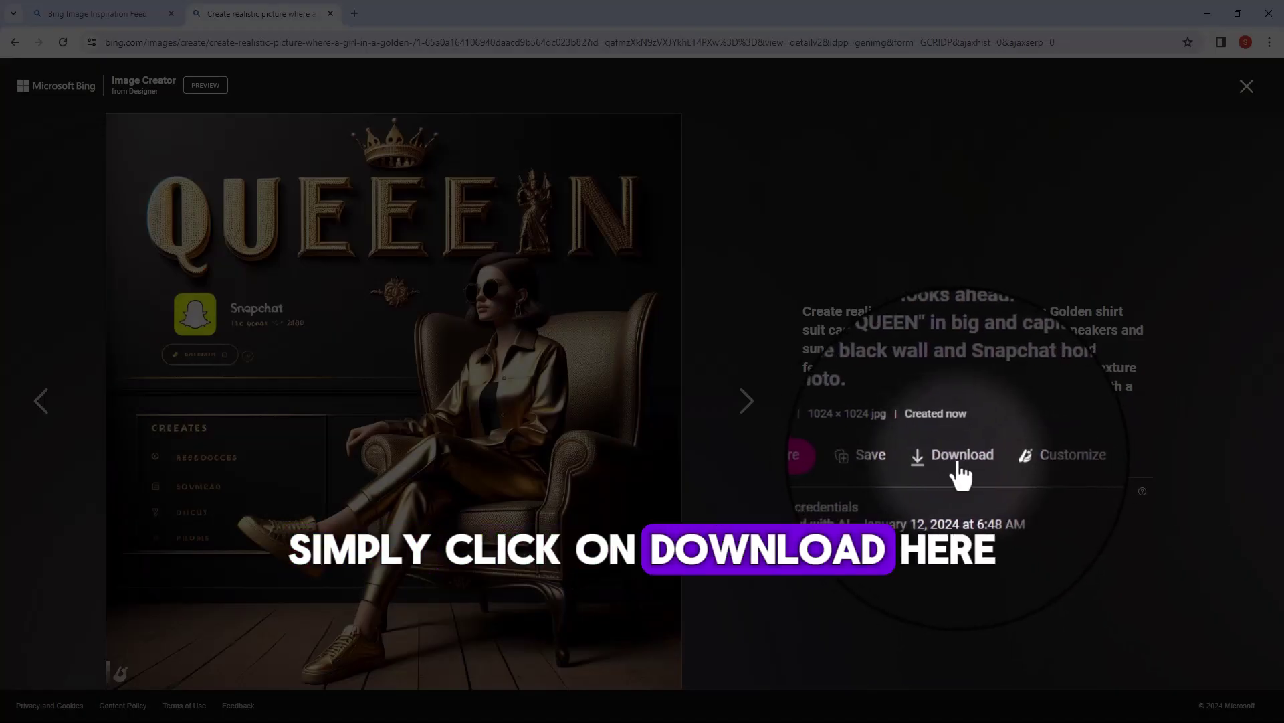
{"action": "left_click", "coordinate": [961, 466]}
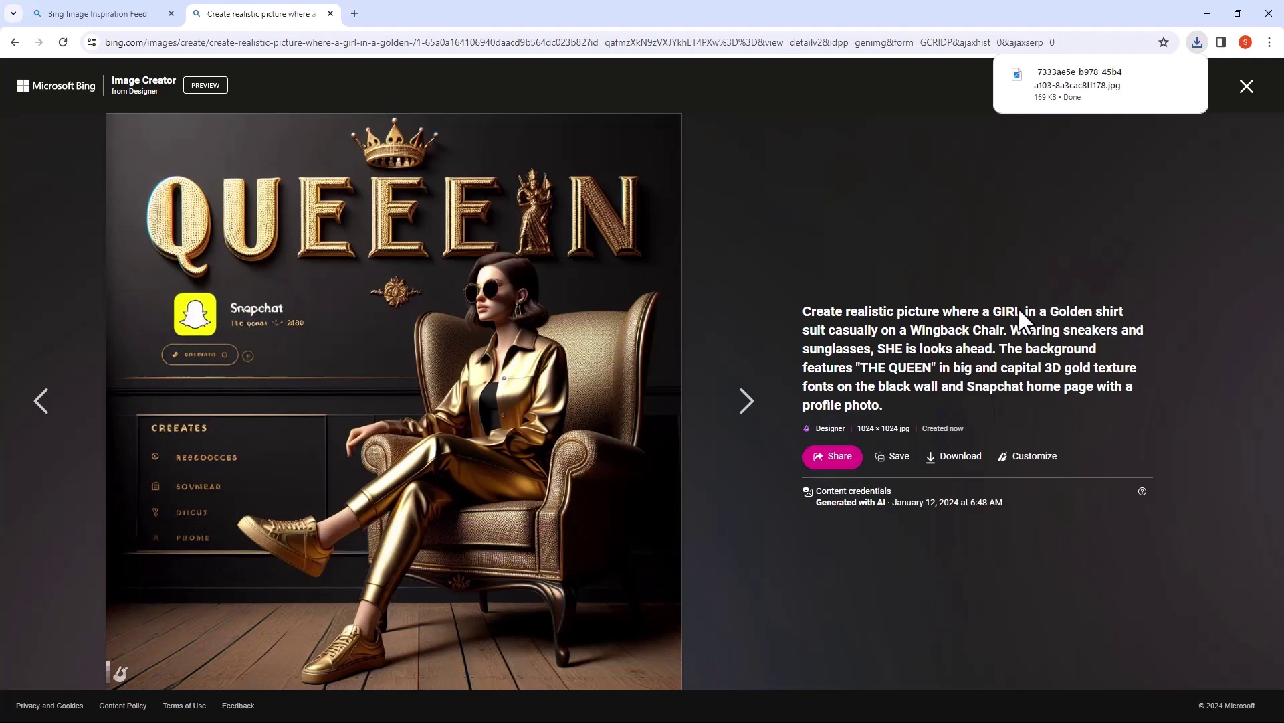
{"action": "left_click", "coordinate": [1244, 90]}
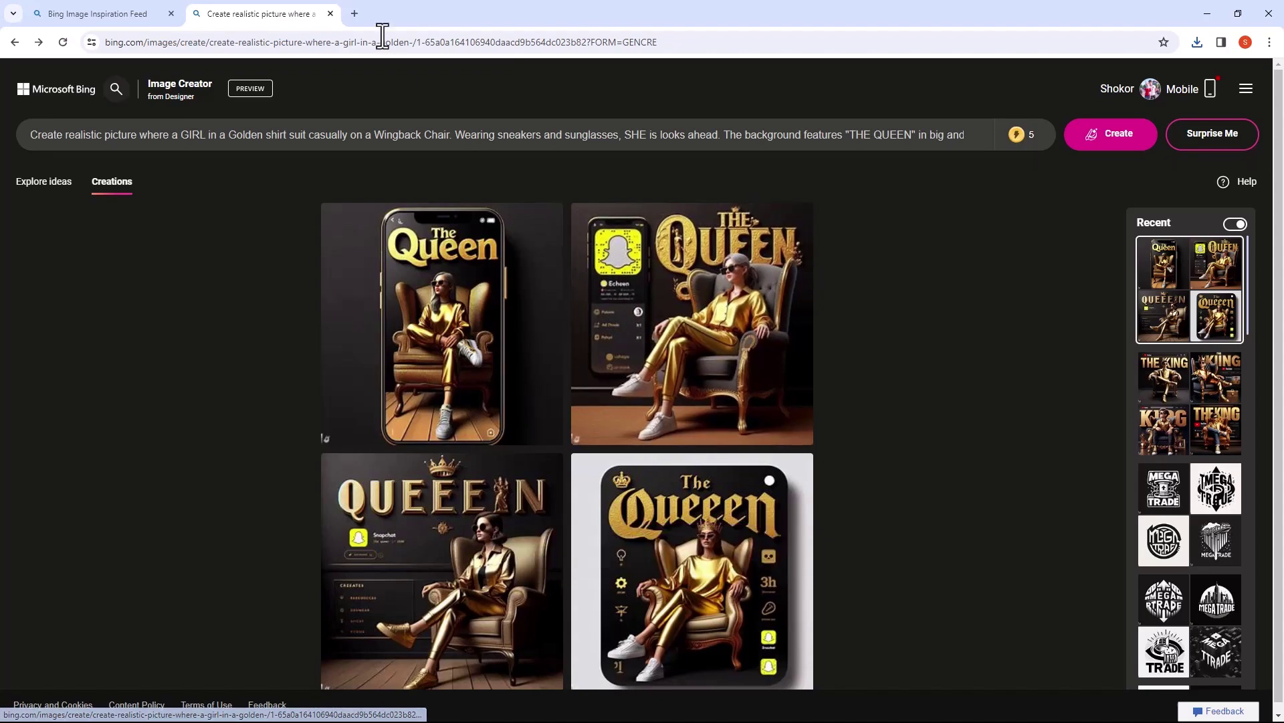
{"action": "left_click", "coordinate": [354, 13]}
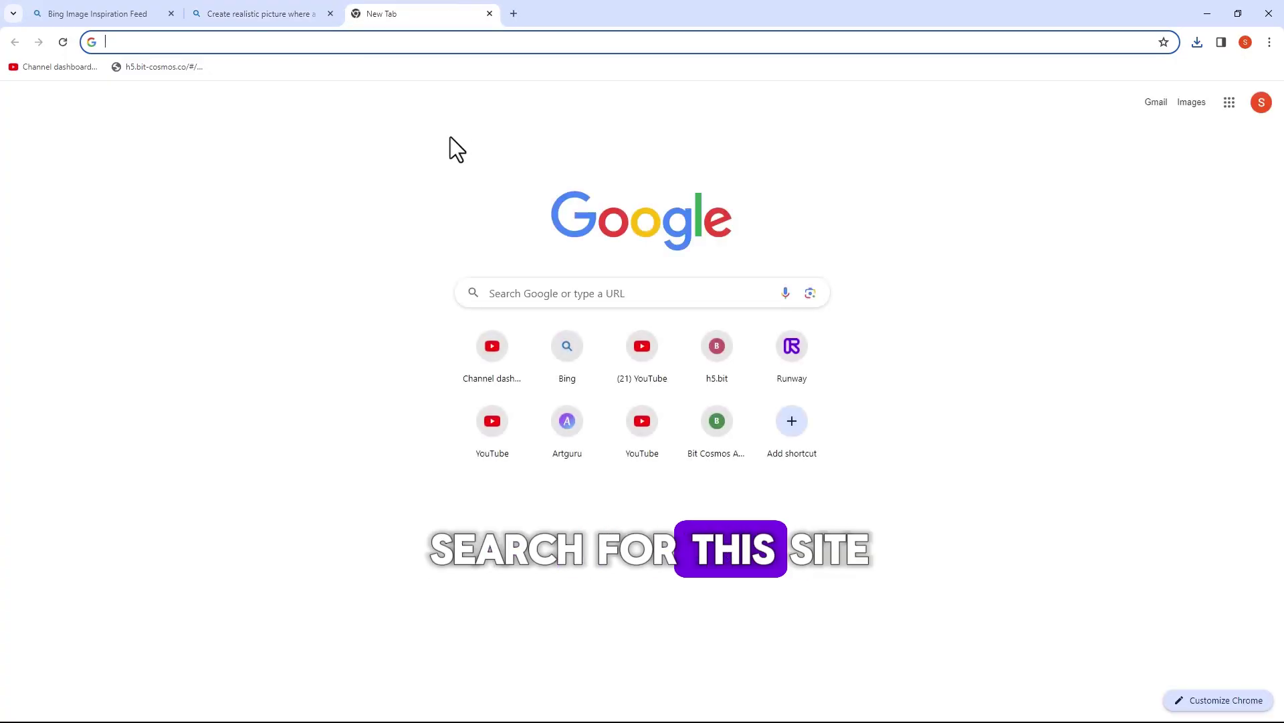
Go to pika.art in the new tab.
{"action": "type", "text": "pij"}
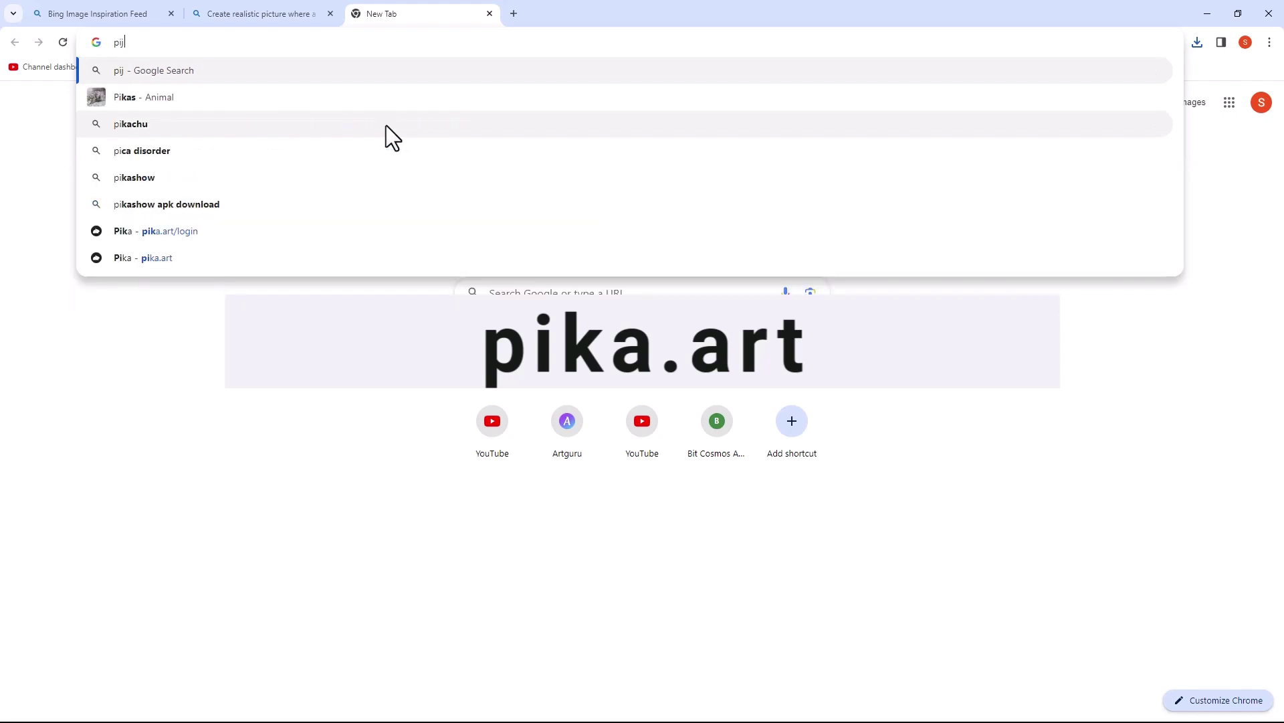
{"action": "key", "text": "BackSpace"}
{"action": "type", "text": "ka"}
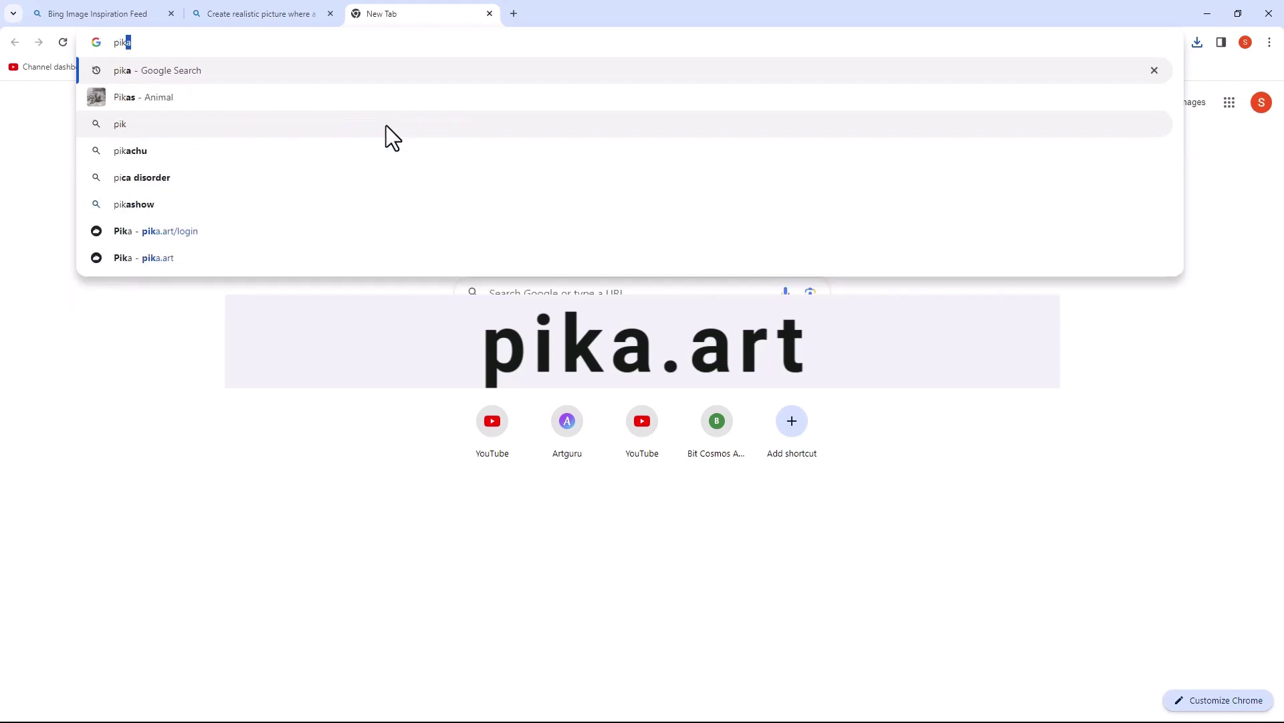
{"action": "type", "text": ".art"}
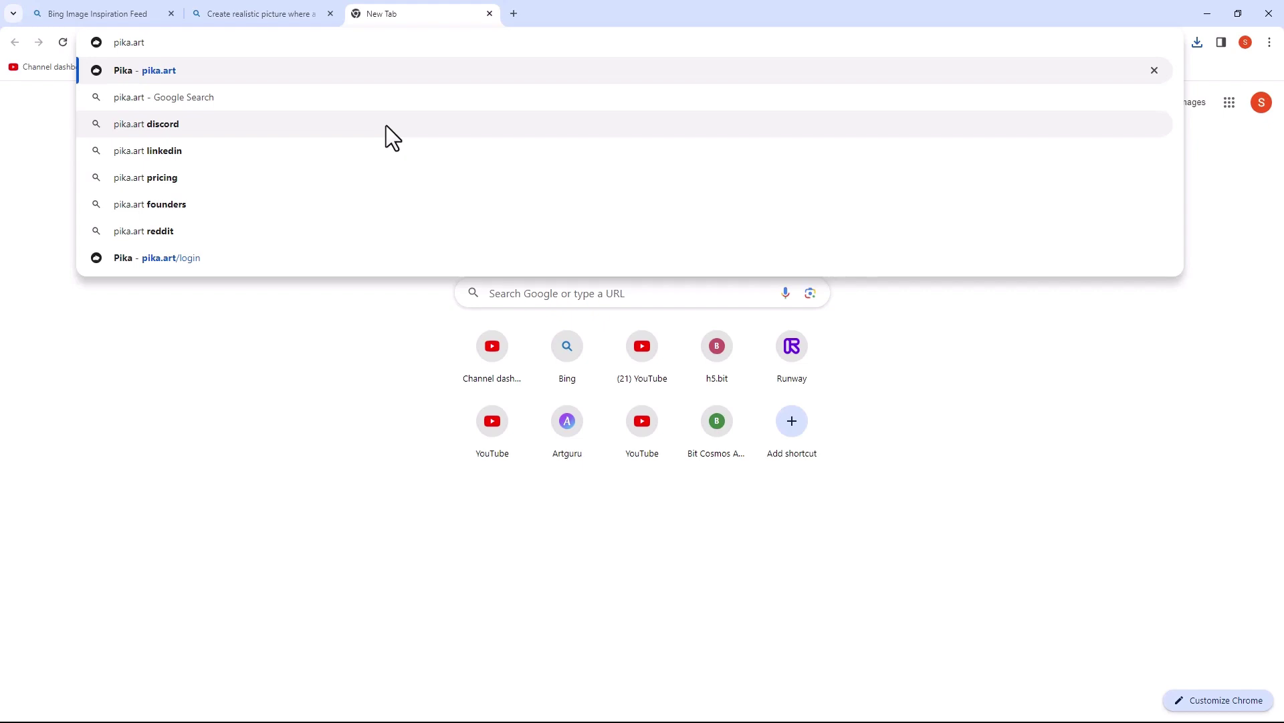
{"action": "key", "text": "Return"}
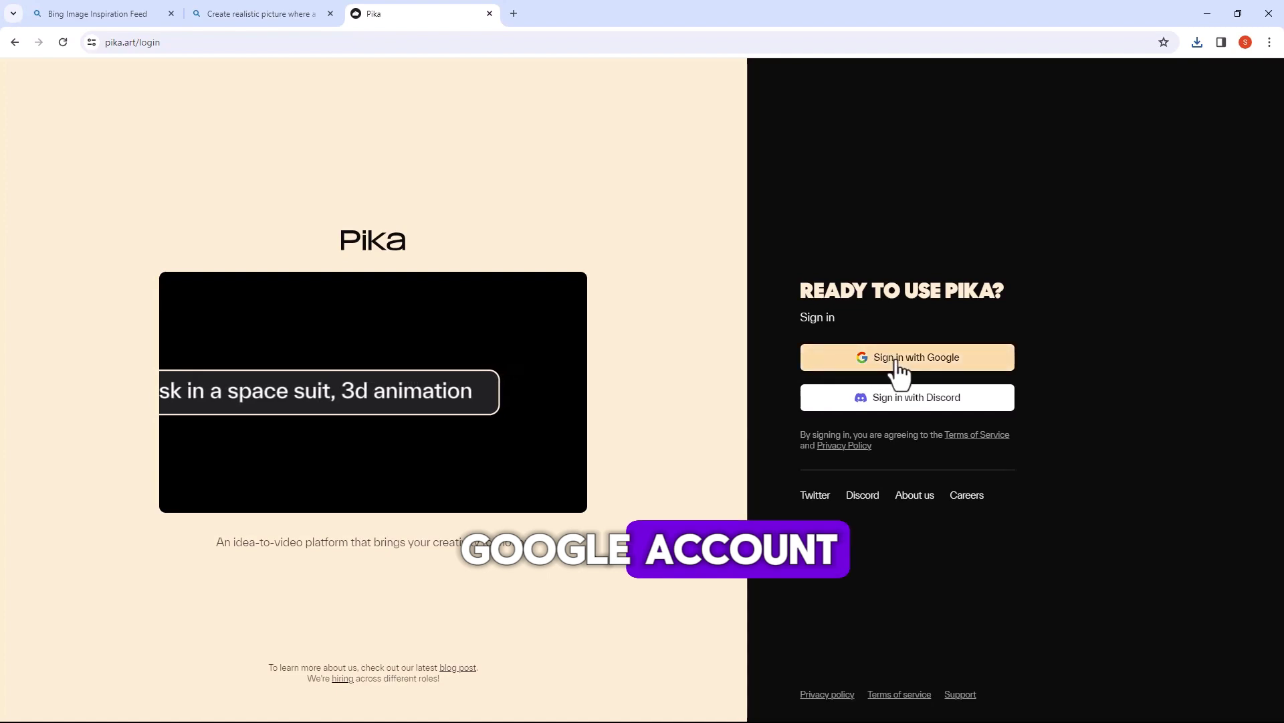
Sign in to Pika with Google and attach THE KING jpg as the image input.
{"action": "left_click", "coordinate": [924, 365]}
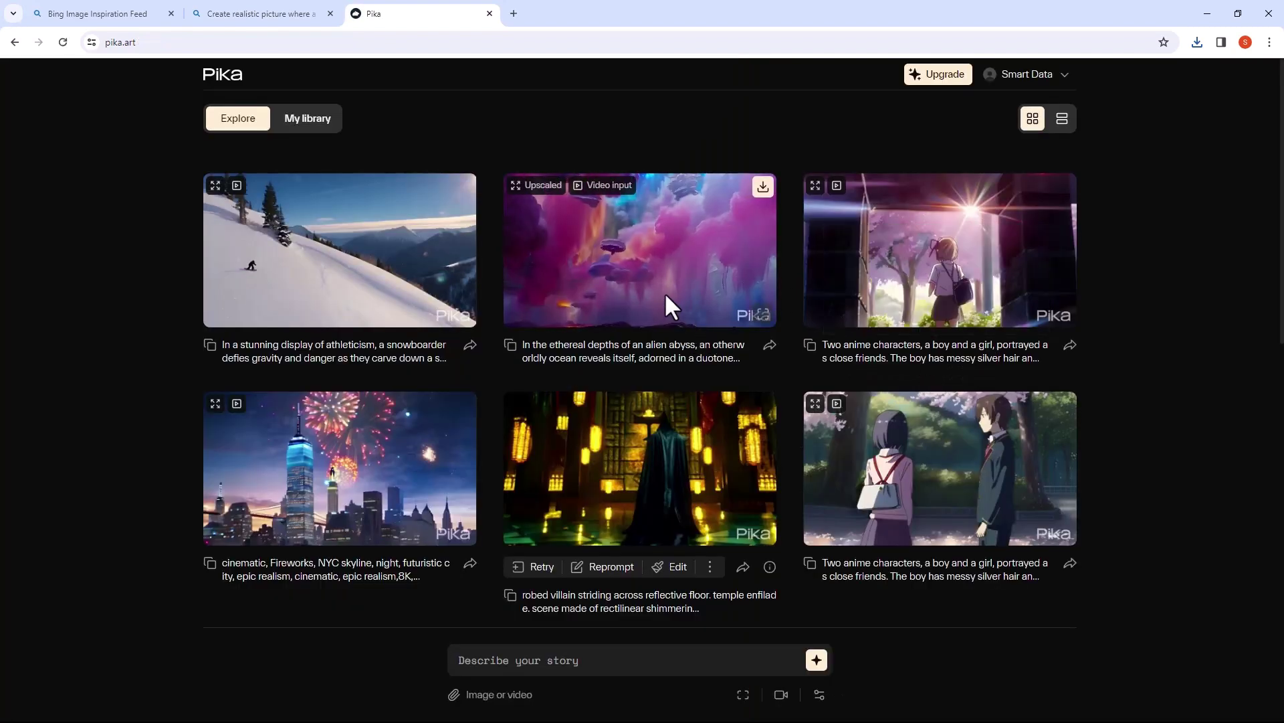
{"action": "scroll", "coordinate": [460, 431], "scroll_direction": "down", "scroll_amount": 3}
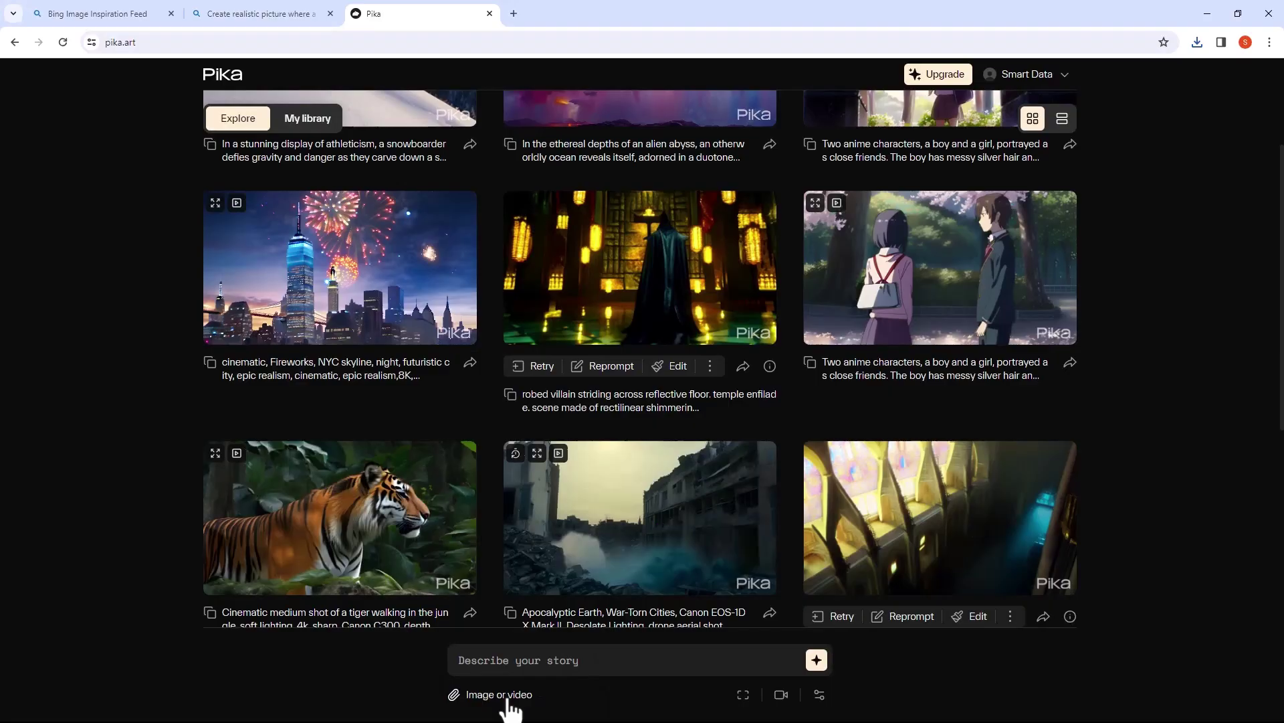
{"action": "left_click", "coordinate": [506, 701]}
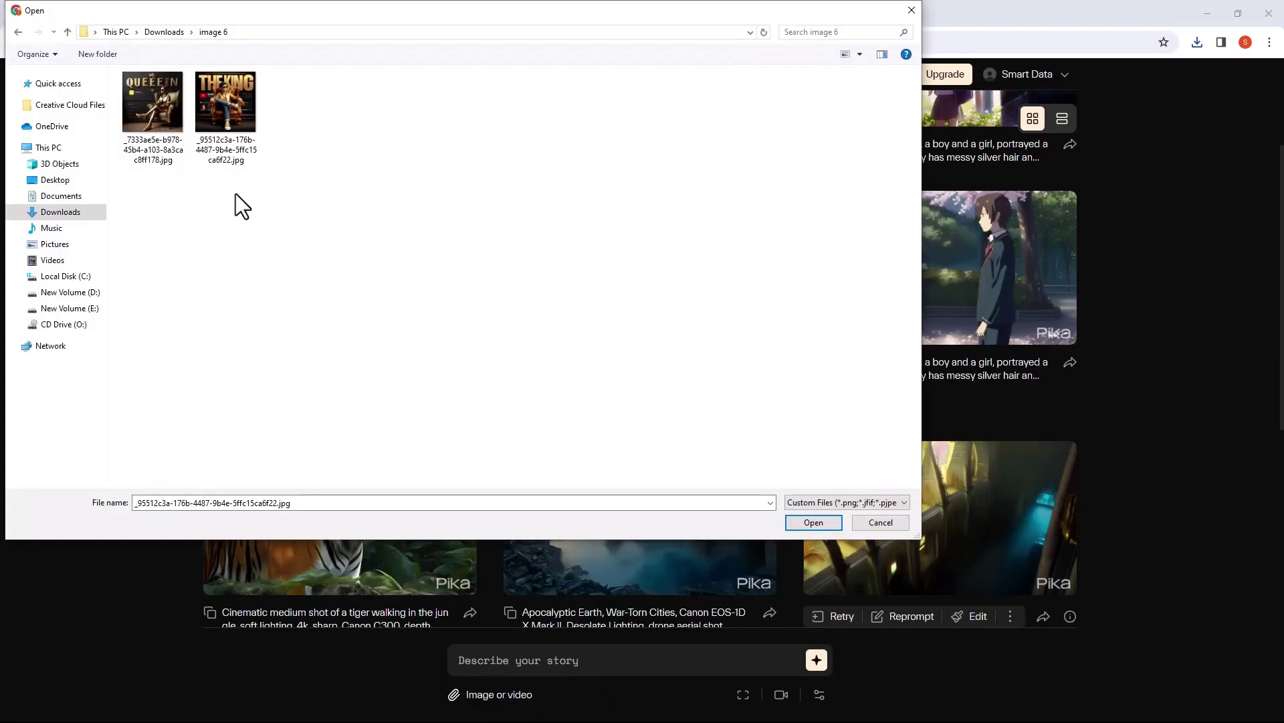
{"action": "double_click", "coordinate": [231, 95]}
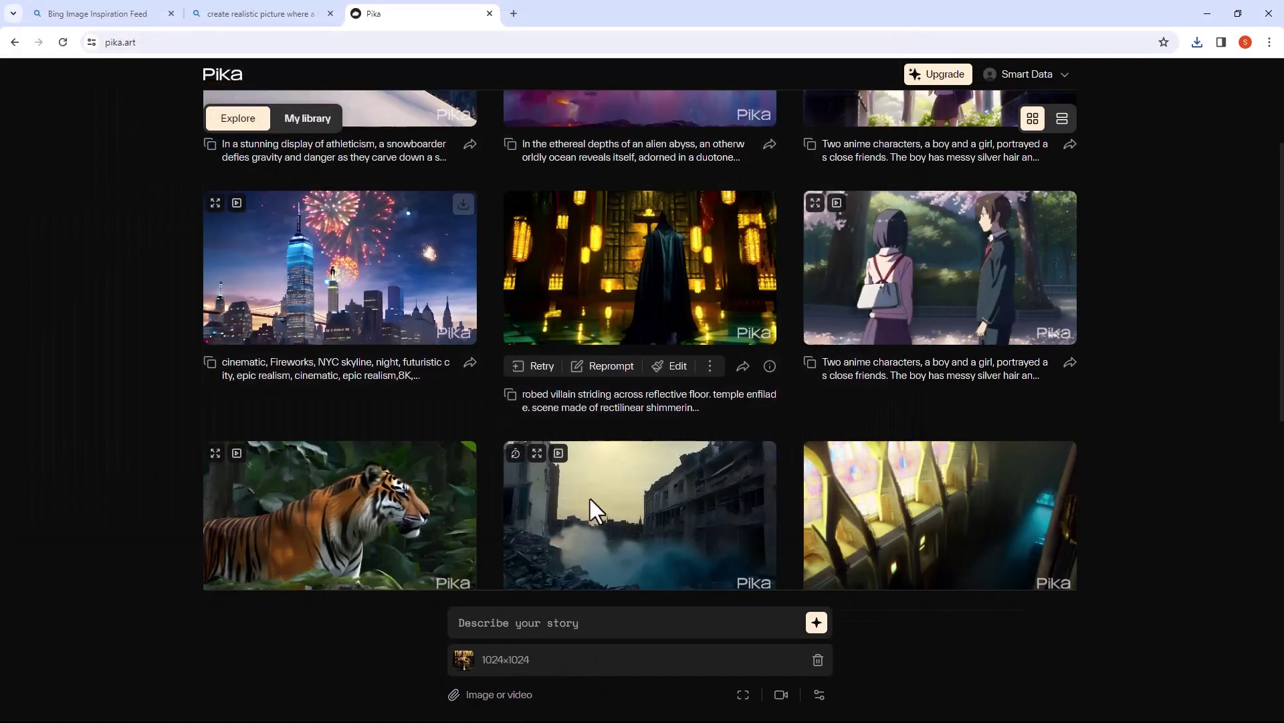
{"action": "scroll", "coordinate": [694, 633], "scroll_direction": "down", "scroll_amount": 4}
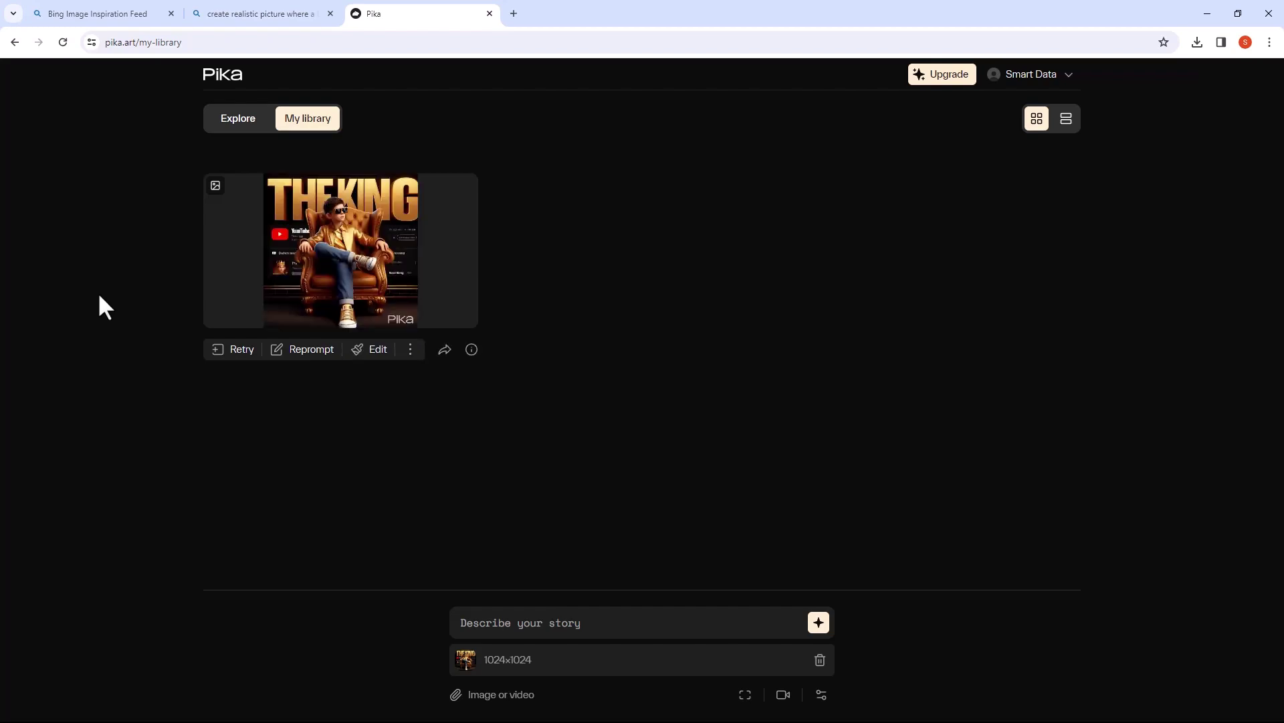
Preview the generated THE KING video from My library, then close the preview.
{"action": "mouse_move", "coordinate": [350, 298]}
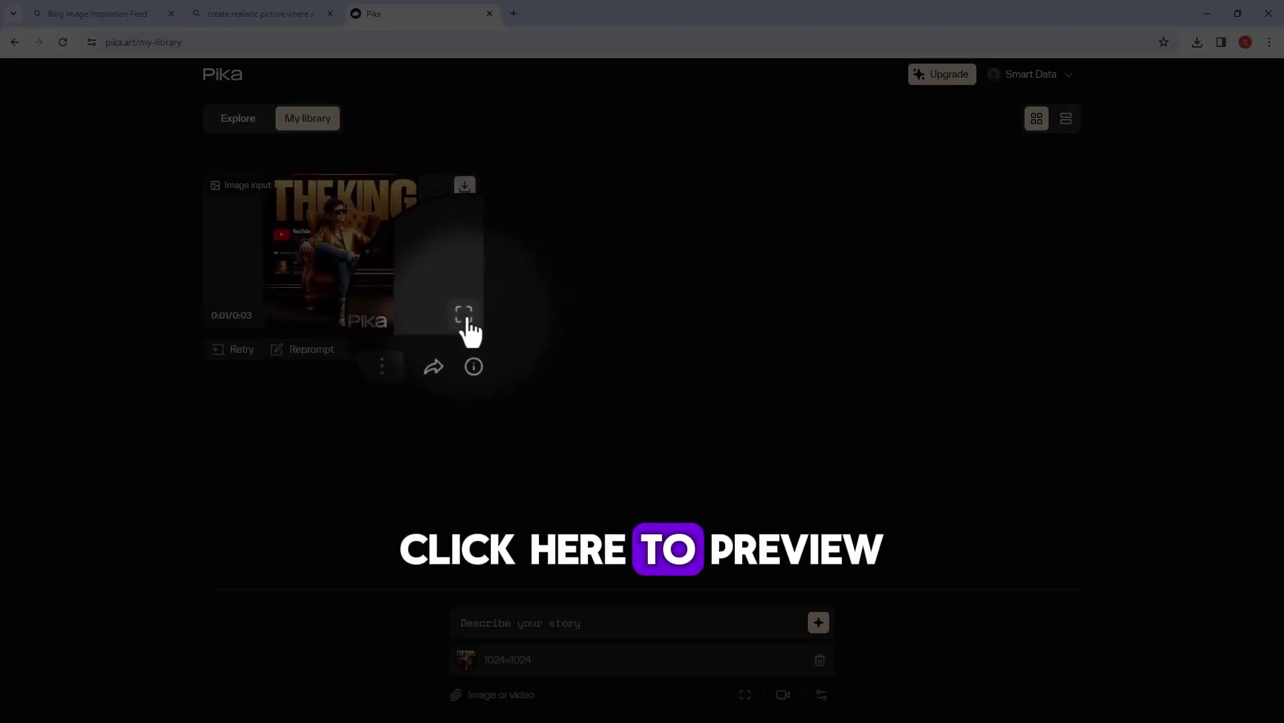
{"action": "left_click", "coordinate": [467, 317]}
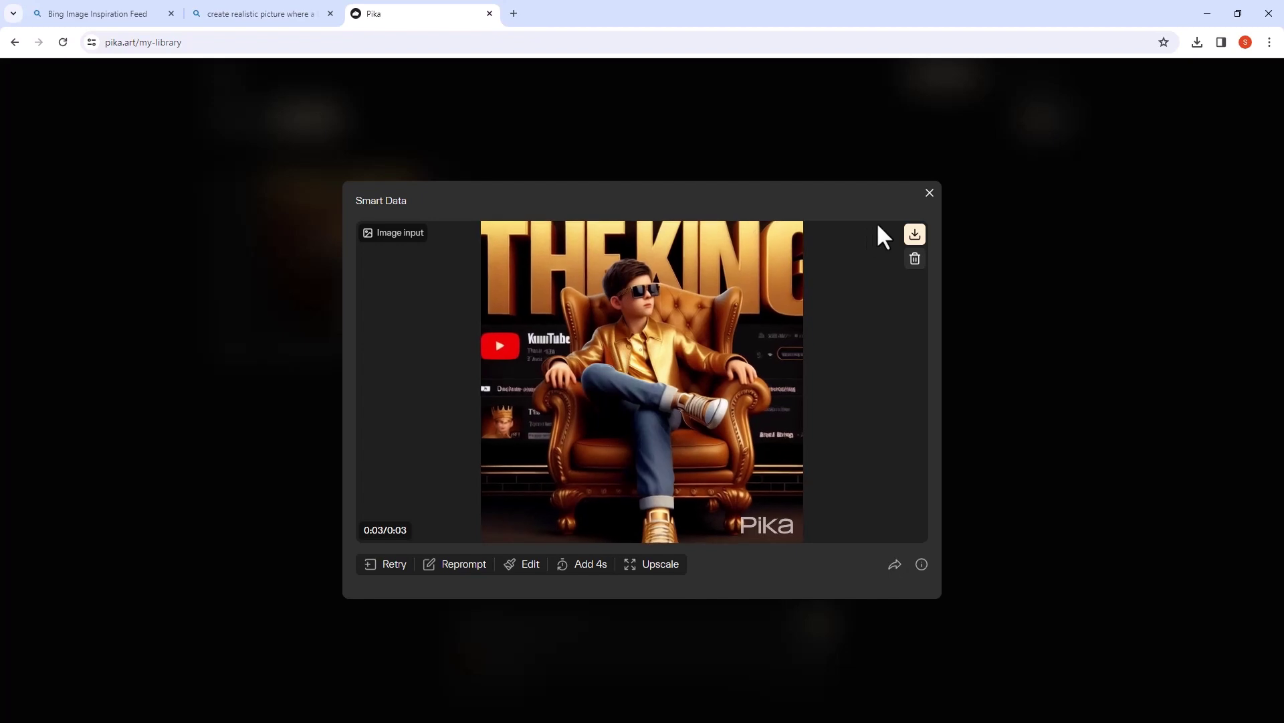
{"action": "left_click", "coordinate": [929, 193]}
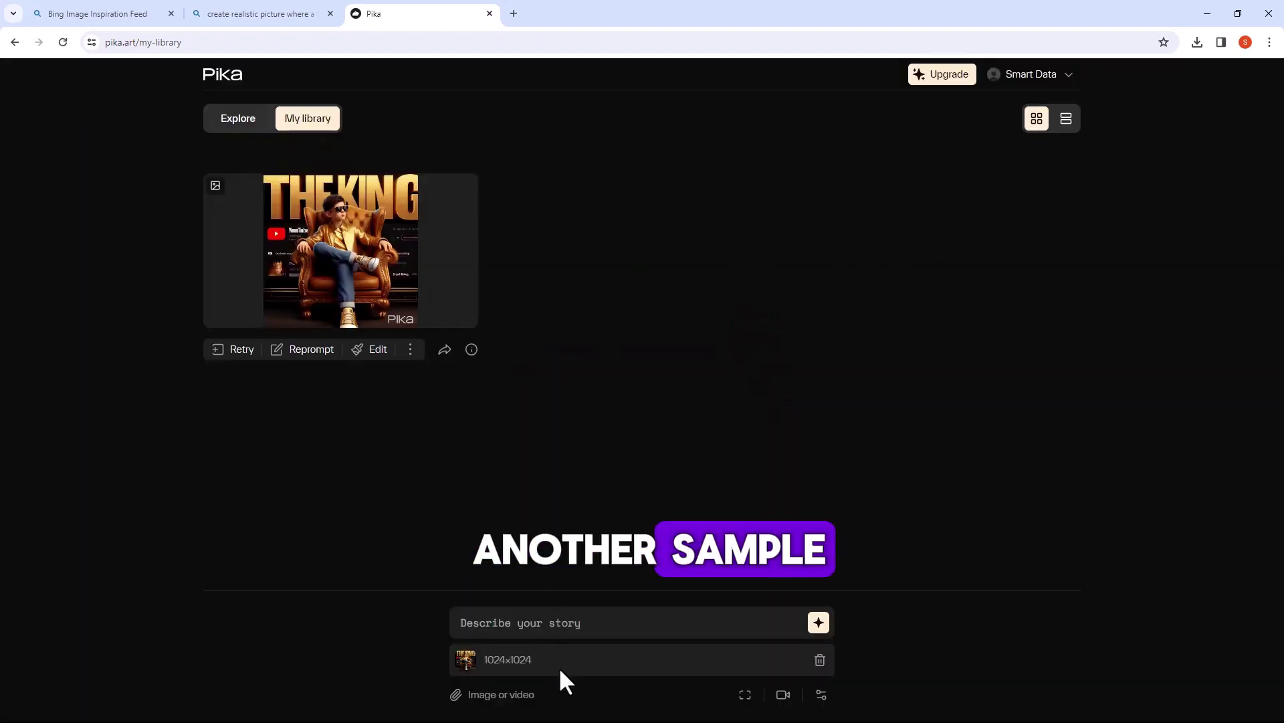
{"action": "left_click", "coordinate": [494, 697]}
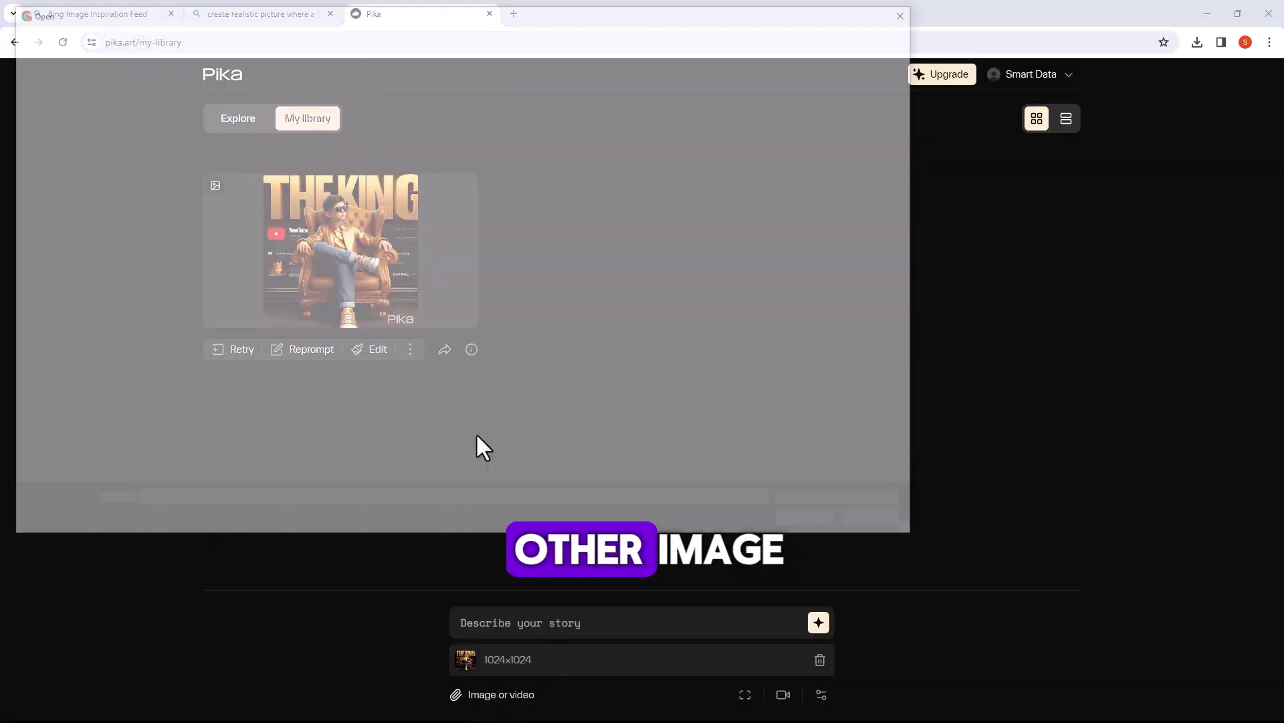
Attach the QUEEN jpg and set the camera motion to zoom out with pan left.
{"action": "double_click", "coordinate": [153, 111]}
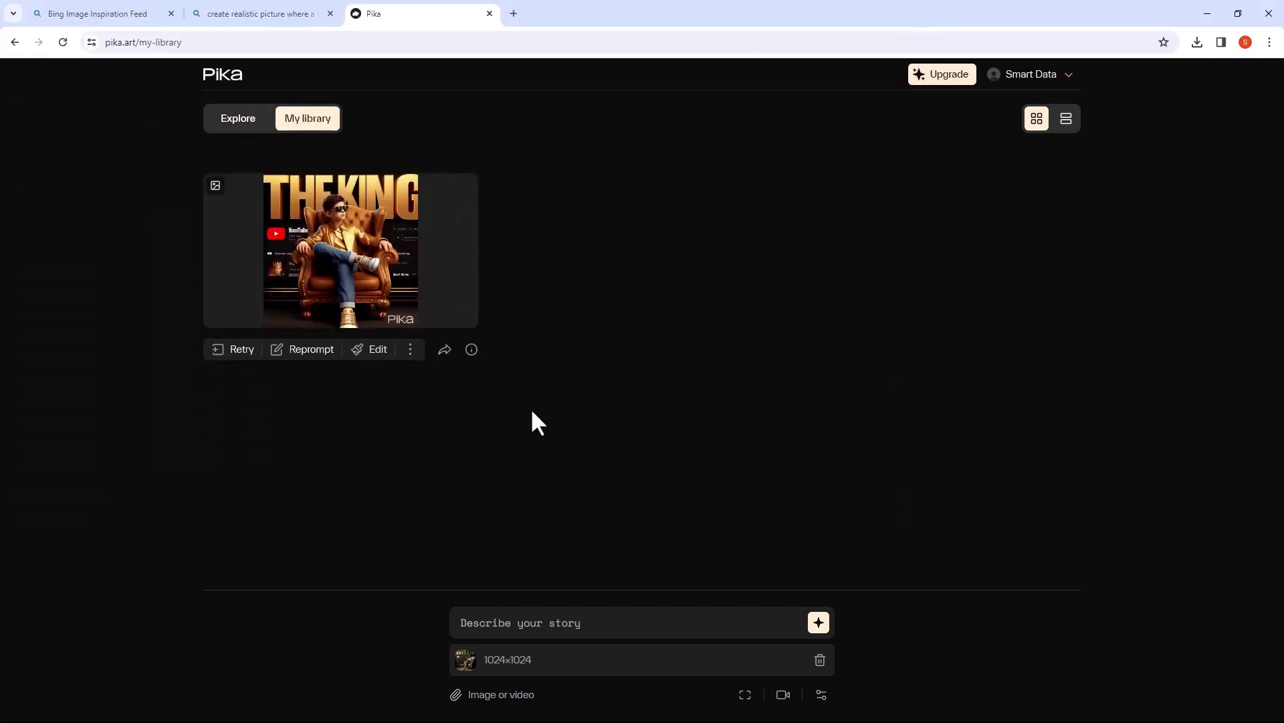
{"action": "left_click", "coordinate": [784, 697]}
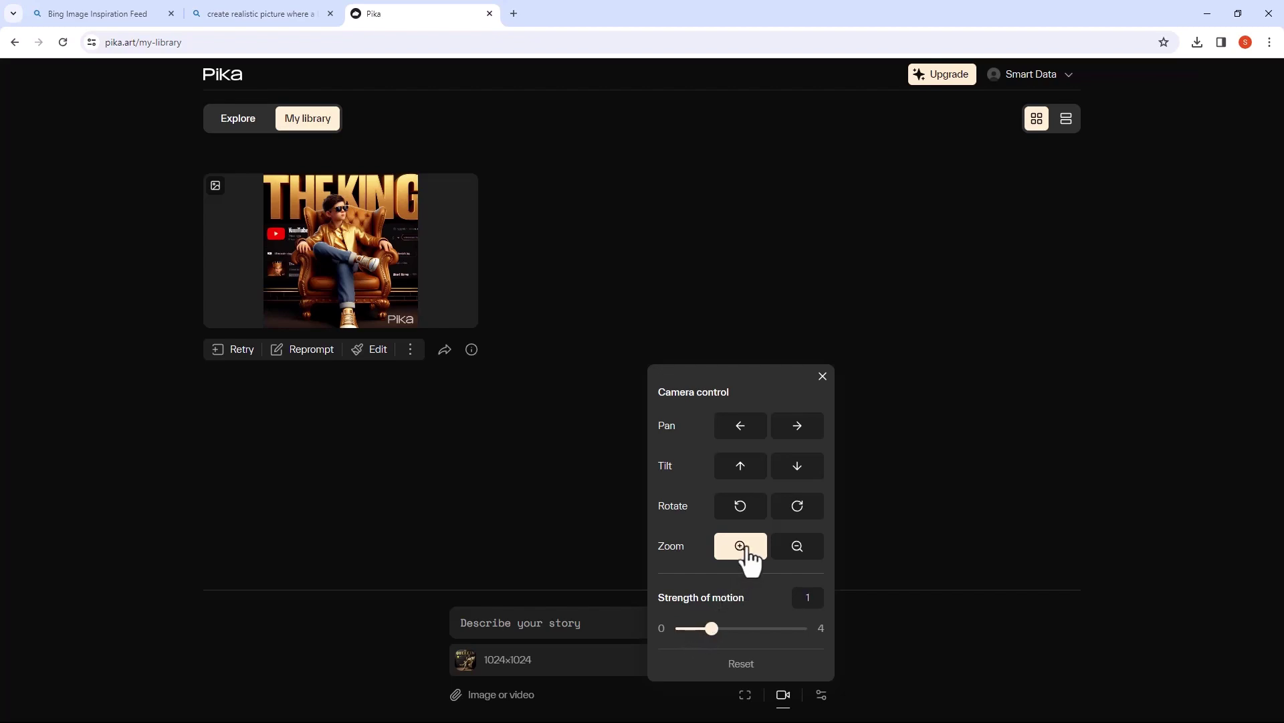
{"action": "left_click", "coordinate": [796, 550]}
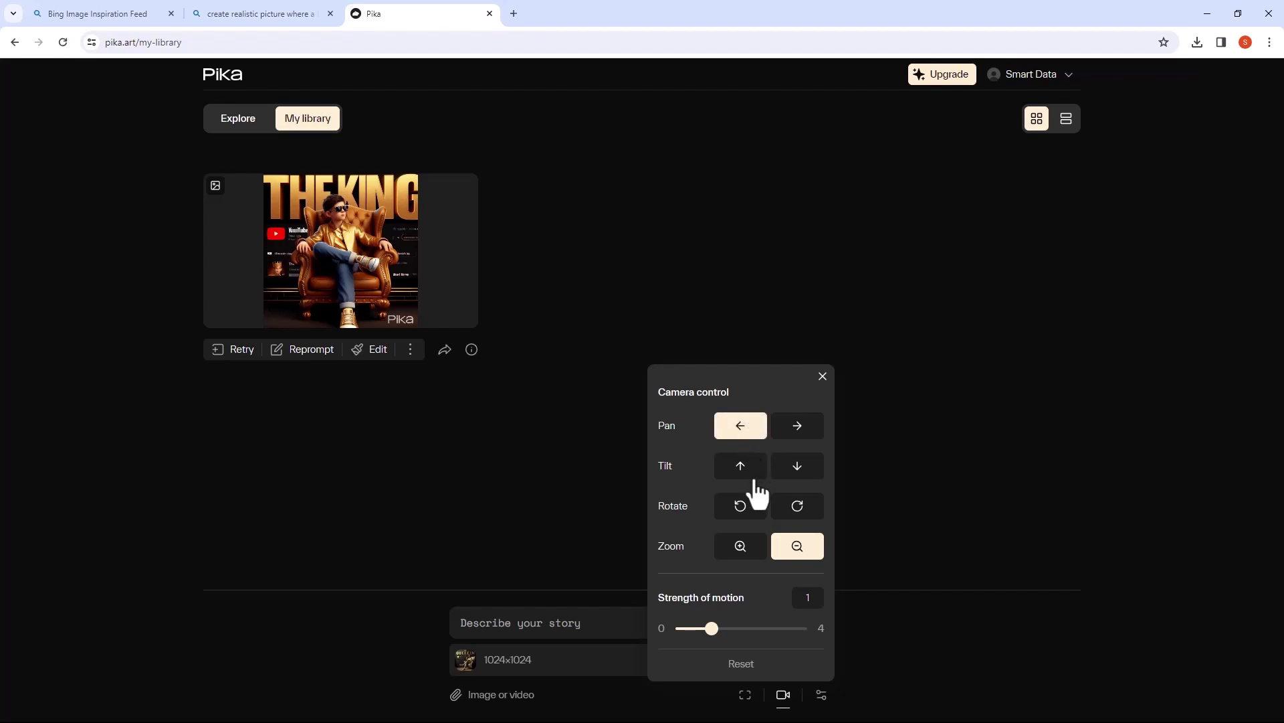
{"action": "left_click", "coordinate": [904, 661]}
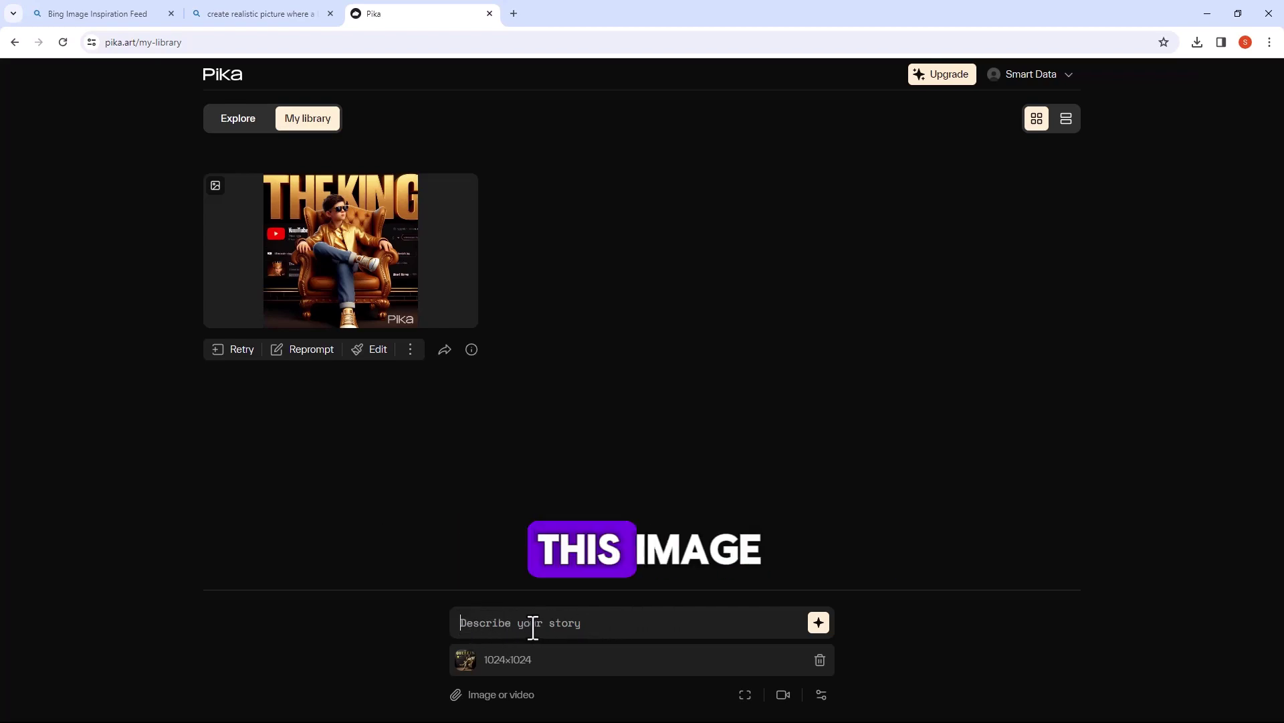
{"action": "left_click", "coordinate": [604, 627]}
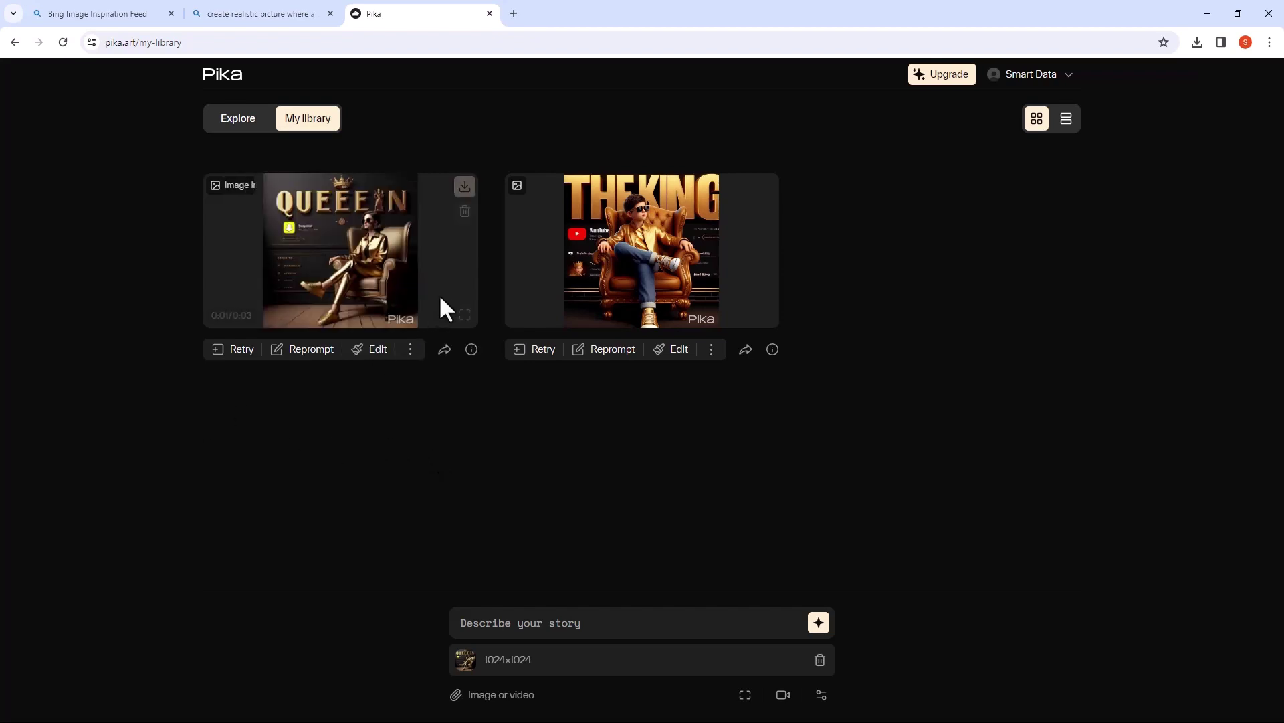
Preview the QUEEEN video, then download both the QUEEEN and THE KING videos.
{"action": "left_click", "coordinate": [463, 319]}
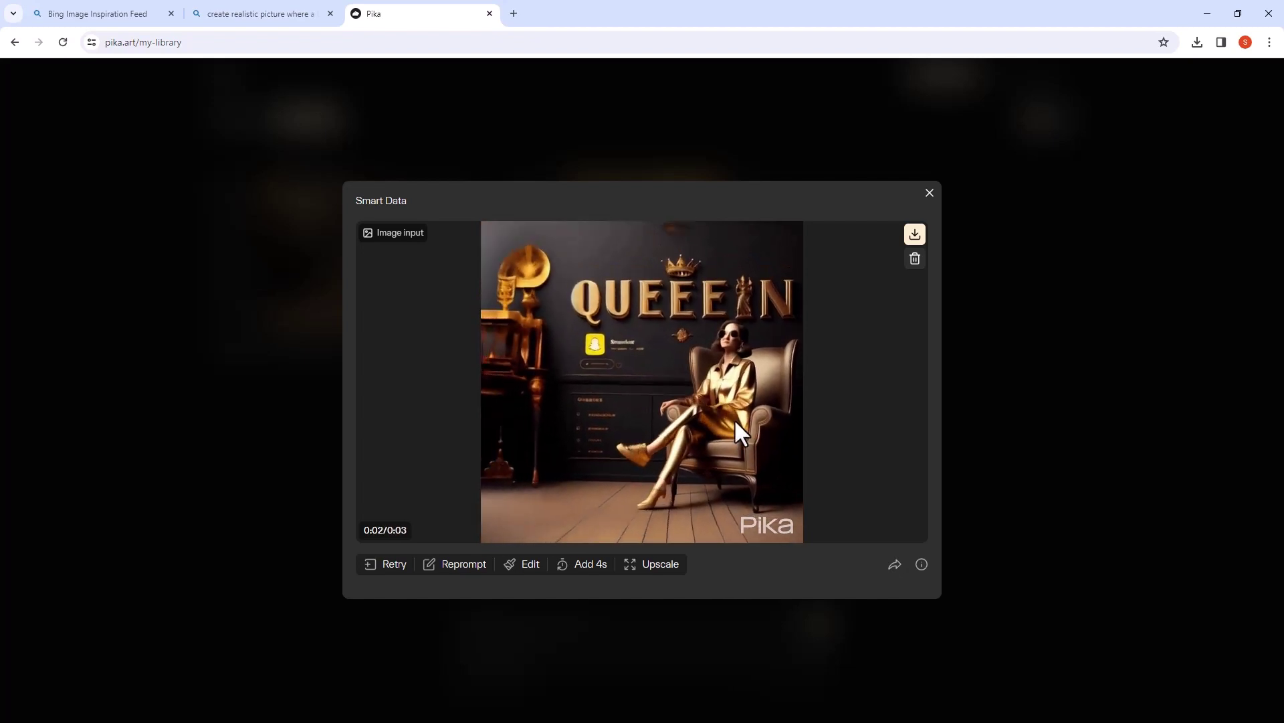
{"action": "left_click", "coordinate": [929, 194]}
{"action": "mouse_move", "coordinate": [398, 297]}
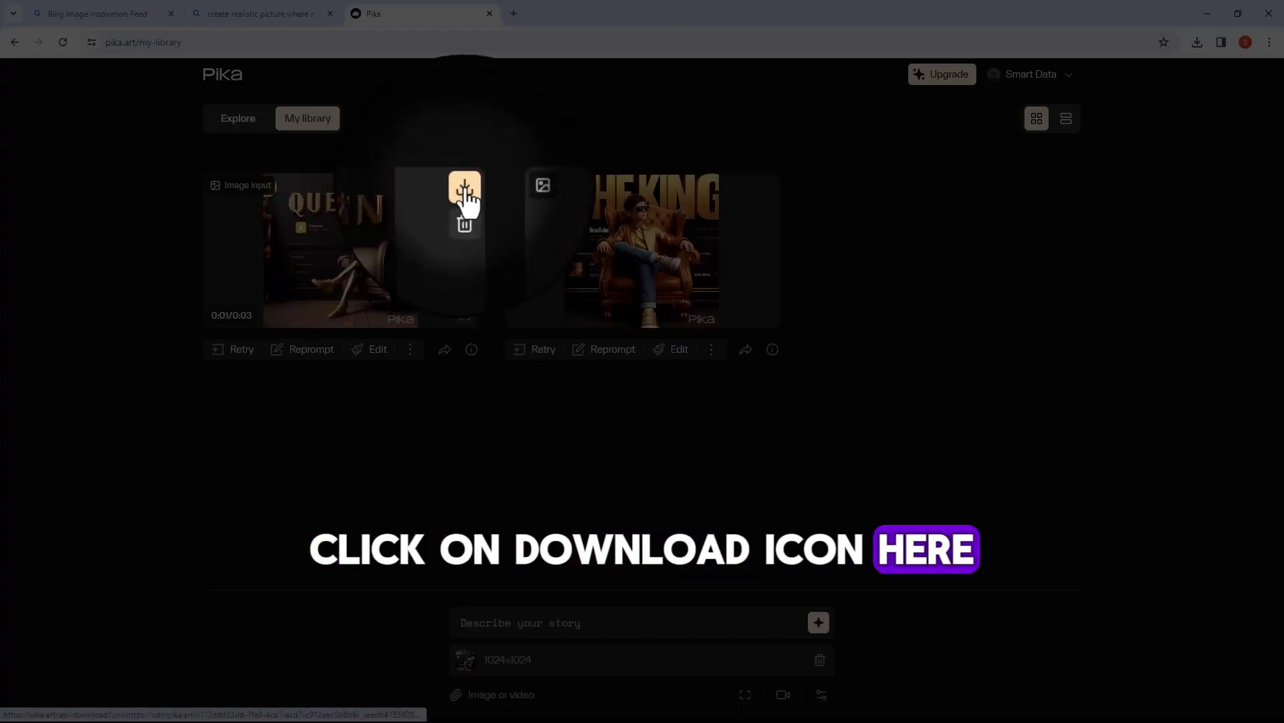
{"action": "left_click", "coordinate": [466, 190]}
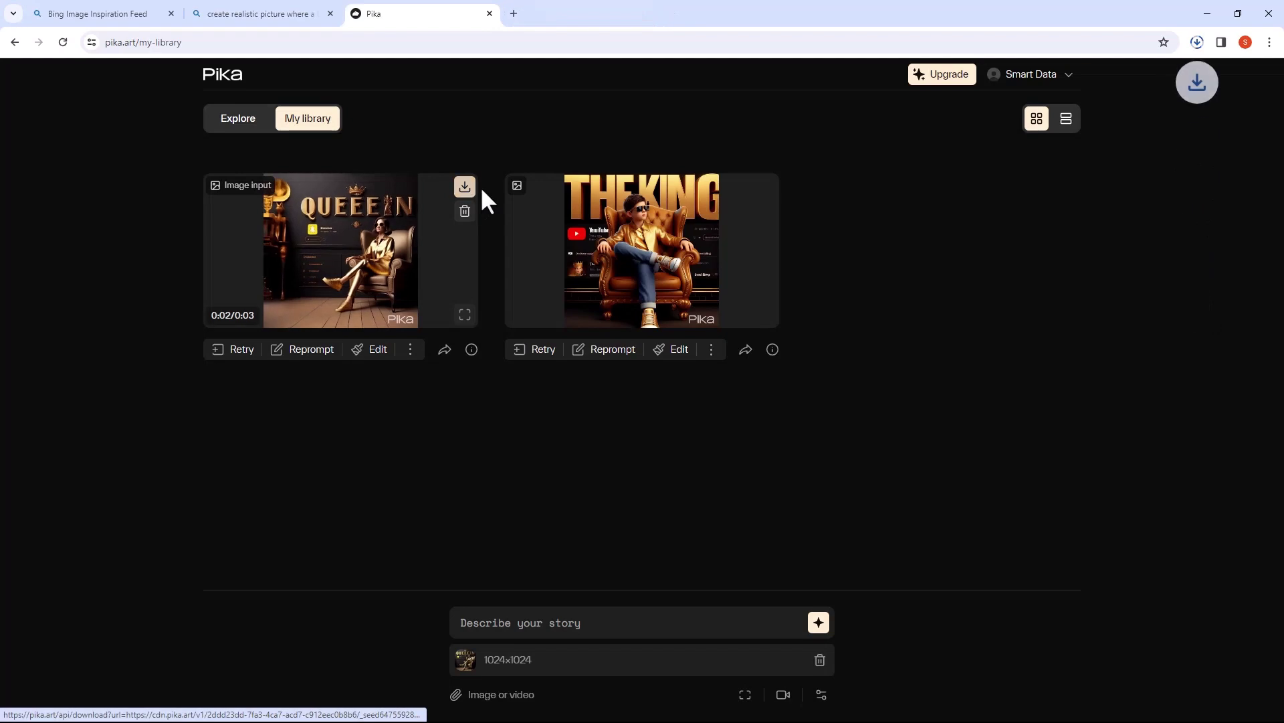
{"action": "mouse_move", "coordinate": [509, 199]}
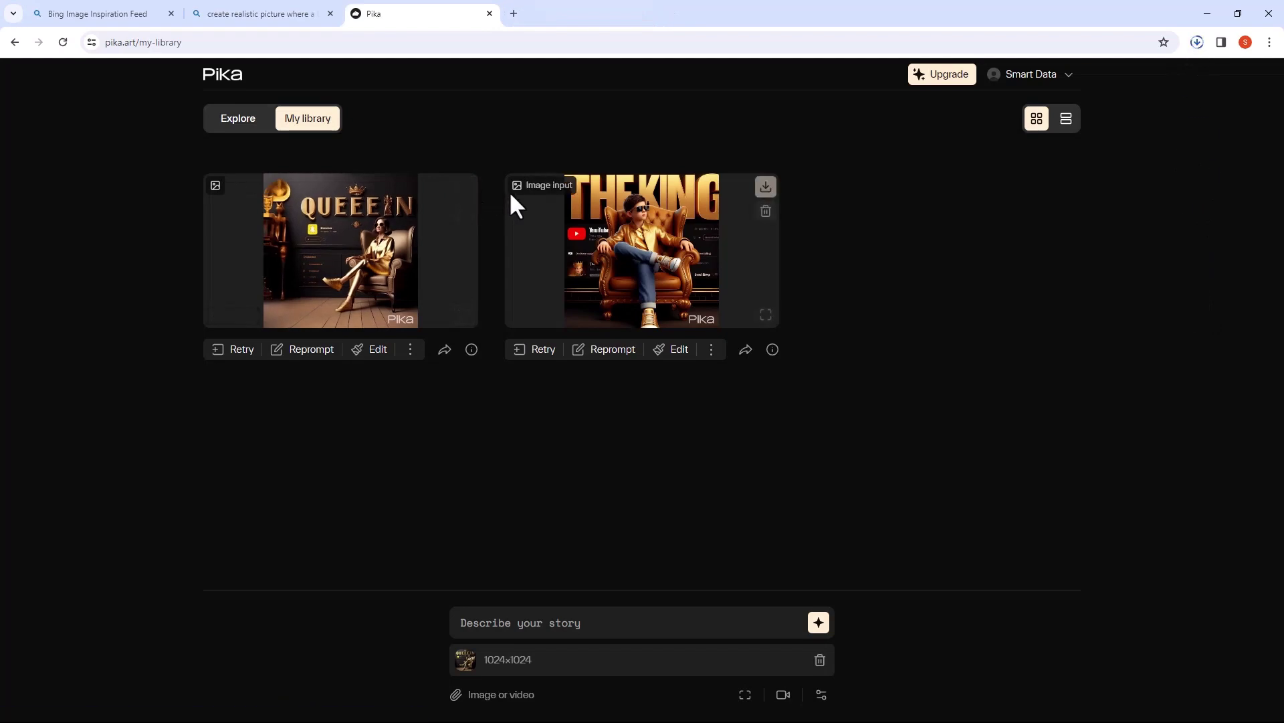
{"action": "left_click", "coordinate": [765, 189]}
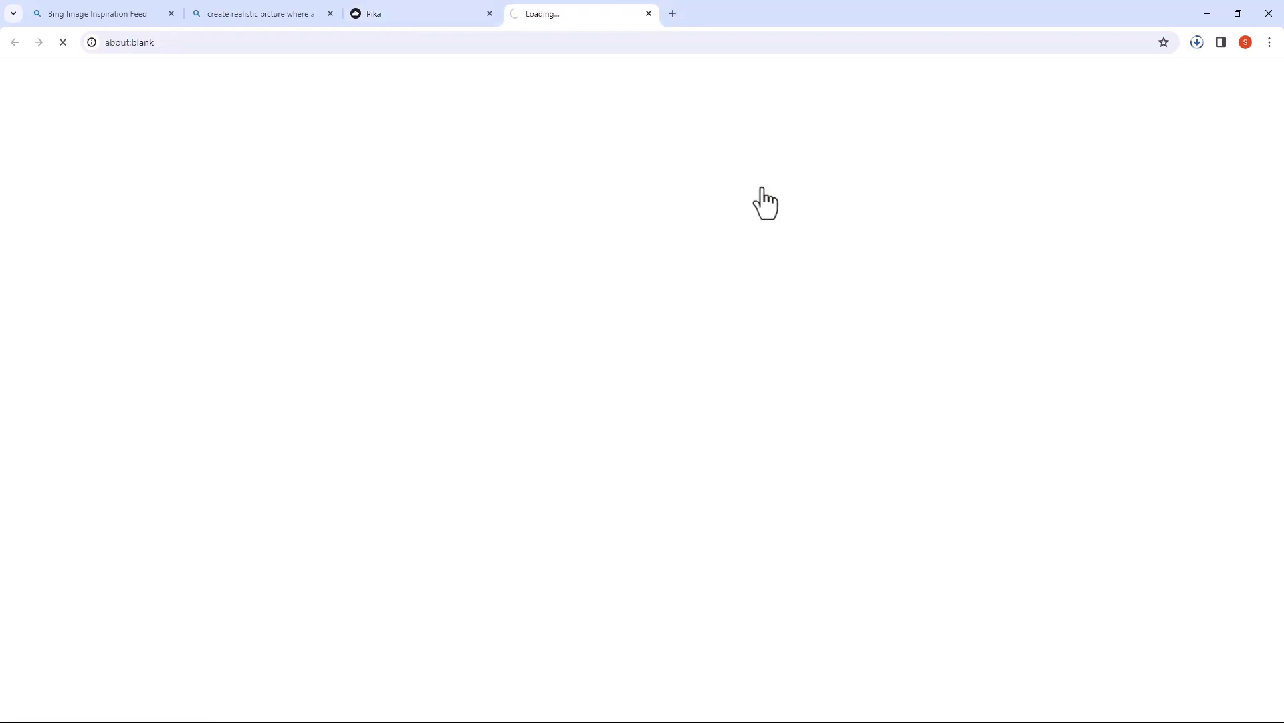